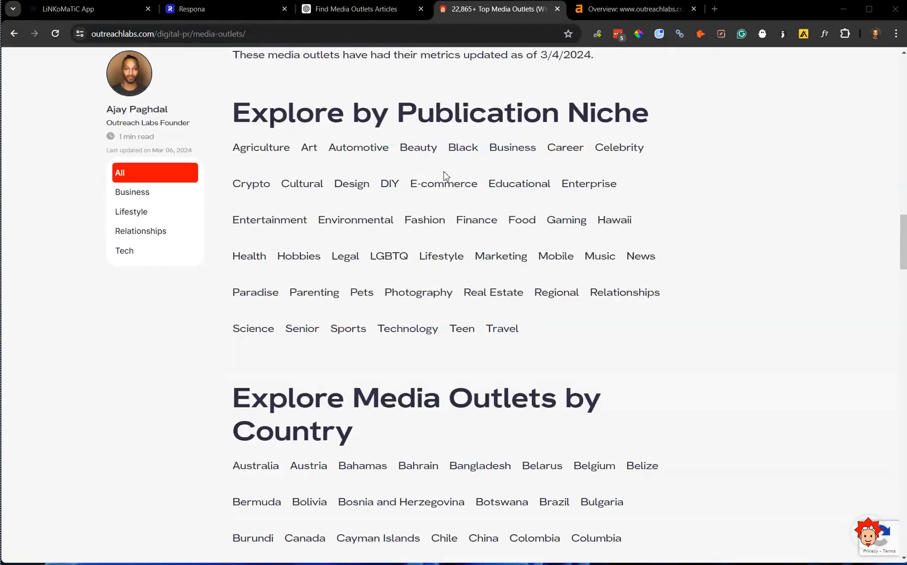
Step: Look over the publication niches and countries listed on the Outreach Labs media outlets page
scroll(403, 233, down, 6)
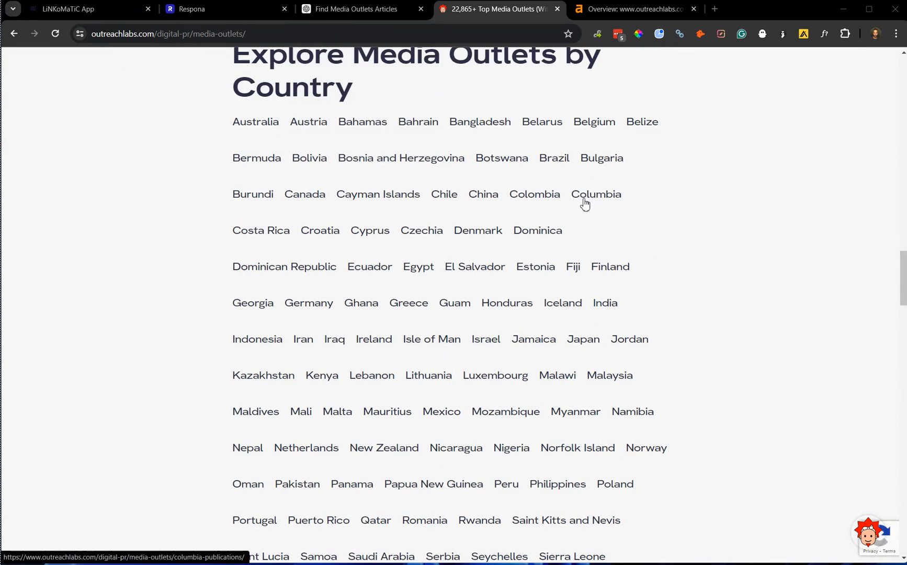
scroll(496, 263, up, 5)
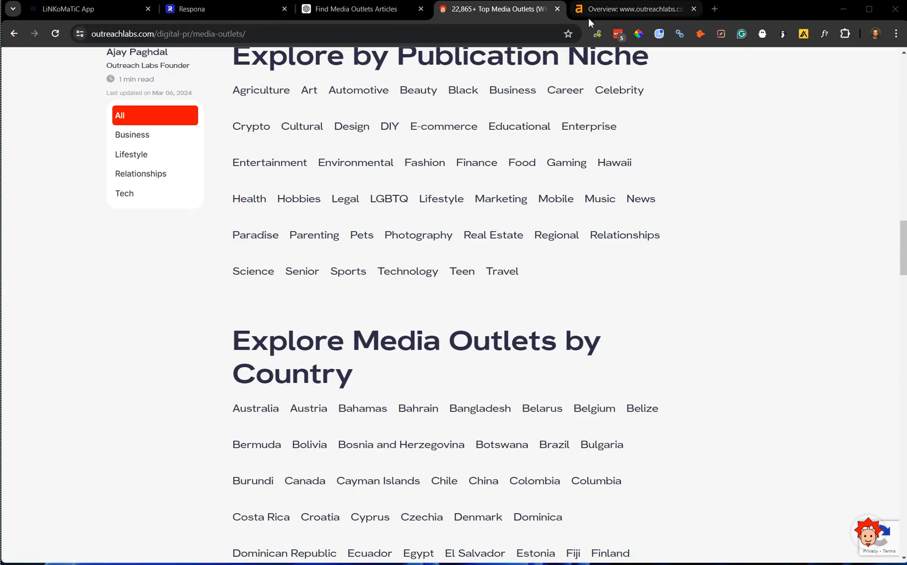
click(52, 8)
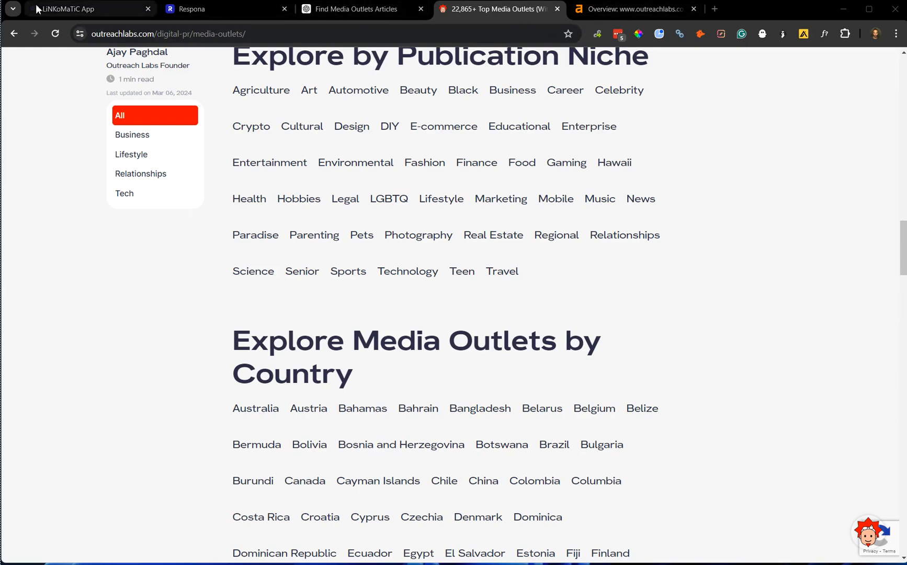
click(212, 8)
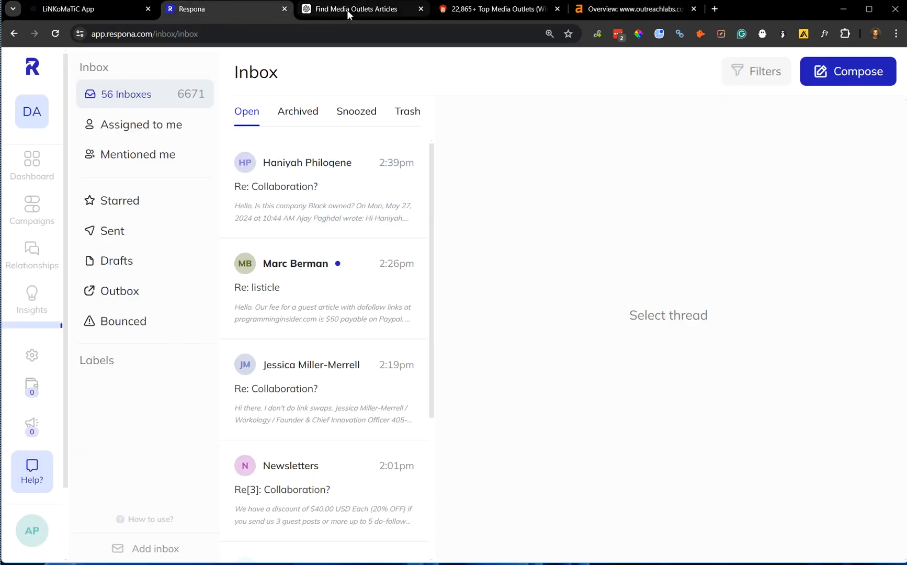
Step: In the "Find Media Outlets Articles" ChatGPT conversation, examine the opening prompt for a Google search term with advanced operators and the query given in reply
click(362, 7)
scroll(349, 190, up, 20)
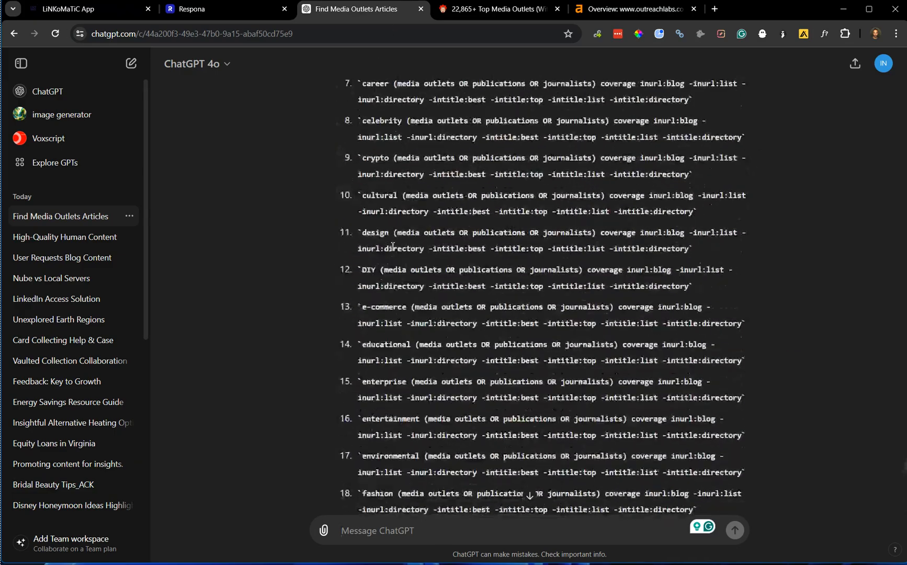
scroll(502, 386, up, 1)
scroll(490, 327, down, 20)
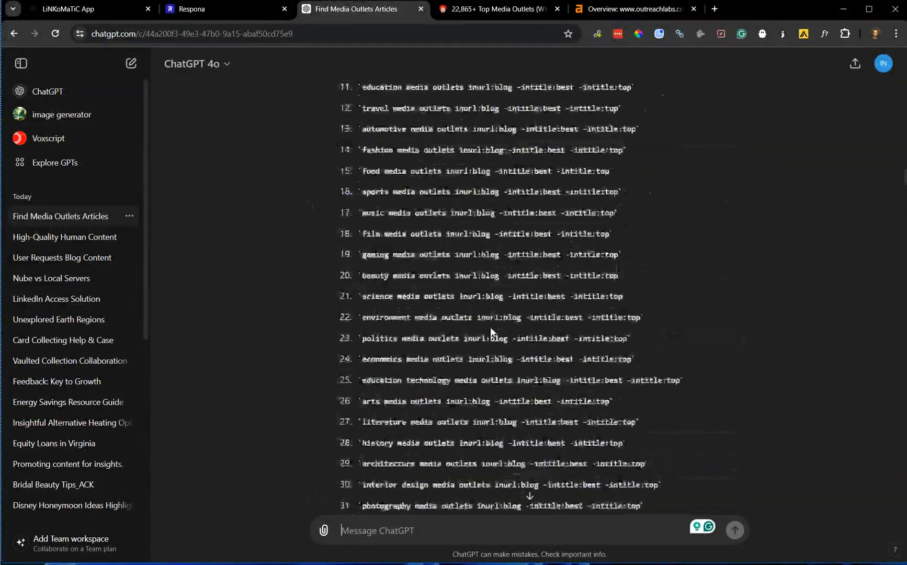
scroll(518, 358, up, 20)
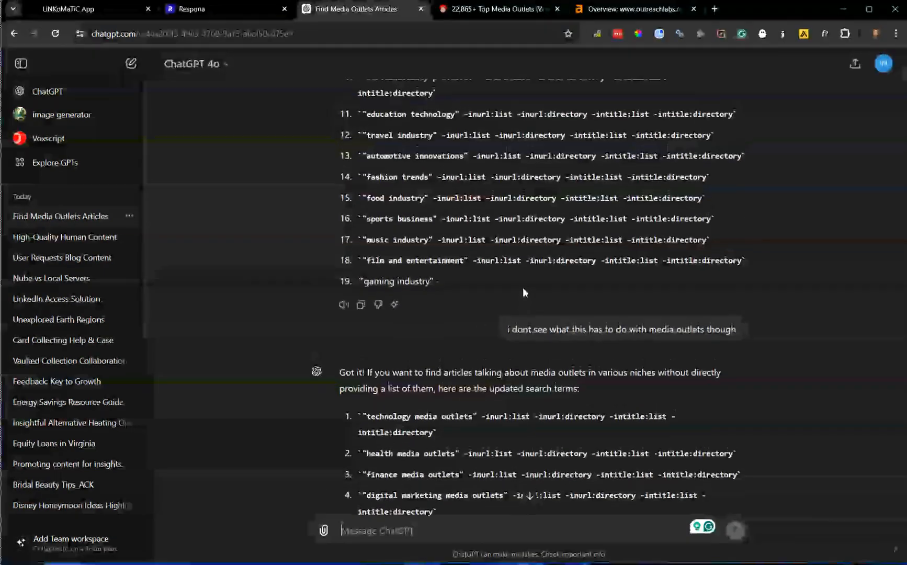
mouse_move(523, 288)
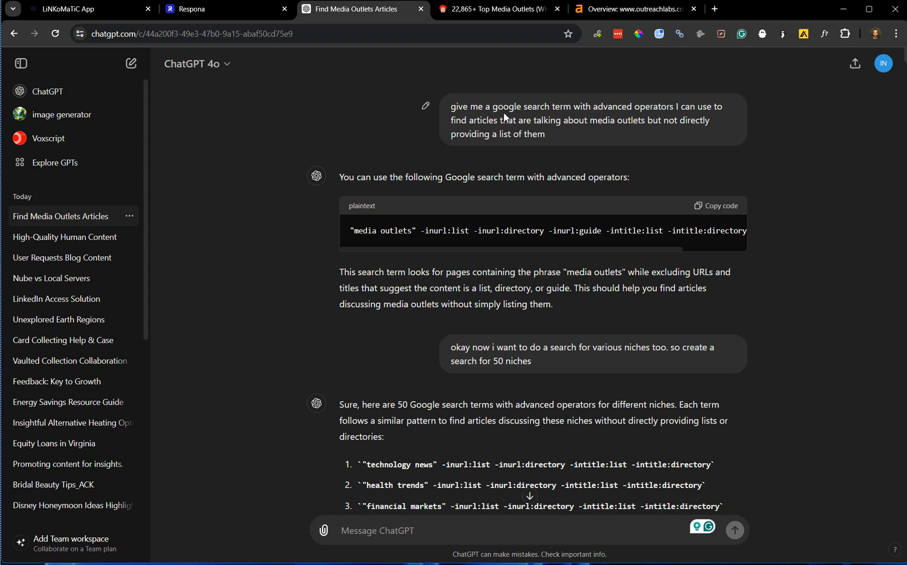
mouse_move(421, 175)
drag(450, 108, 578, 136)
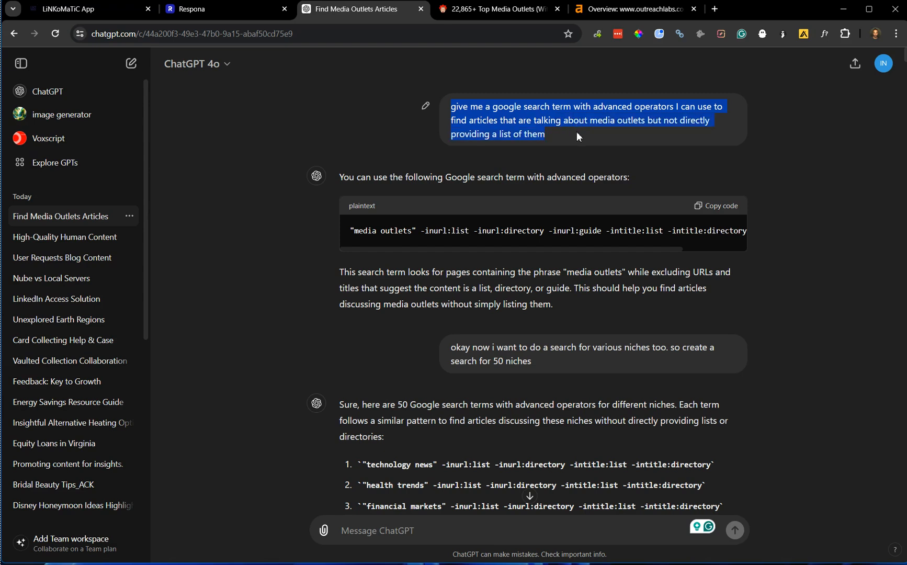
click(564, 123)
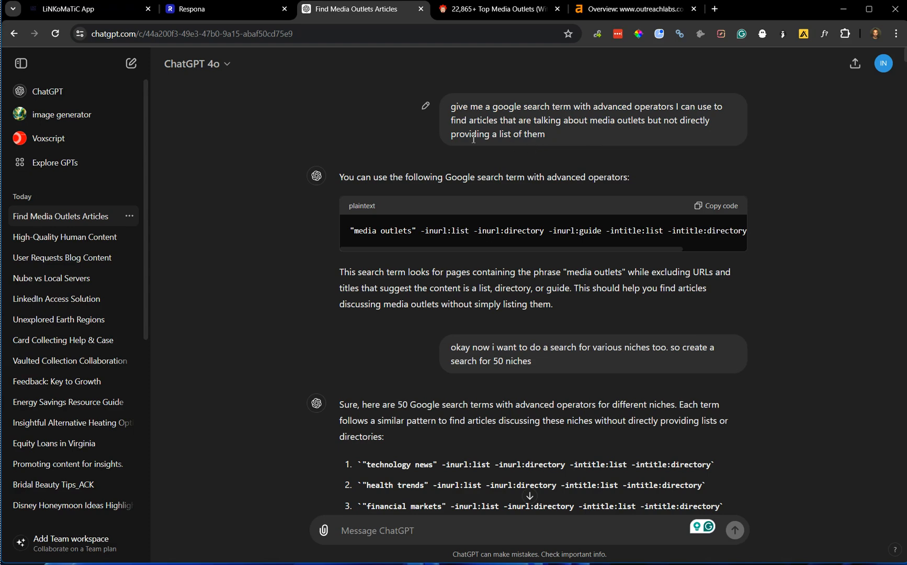
drag(480, 232, 759, 228)
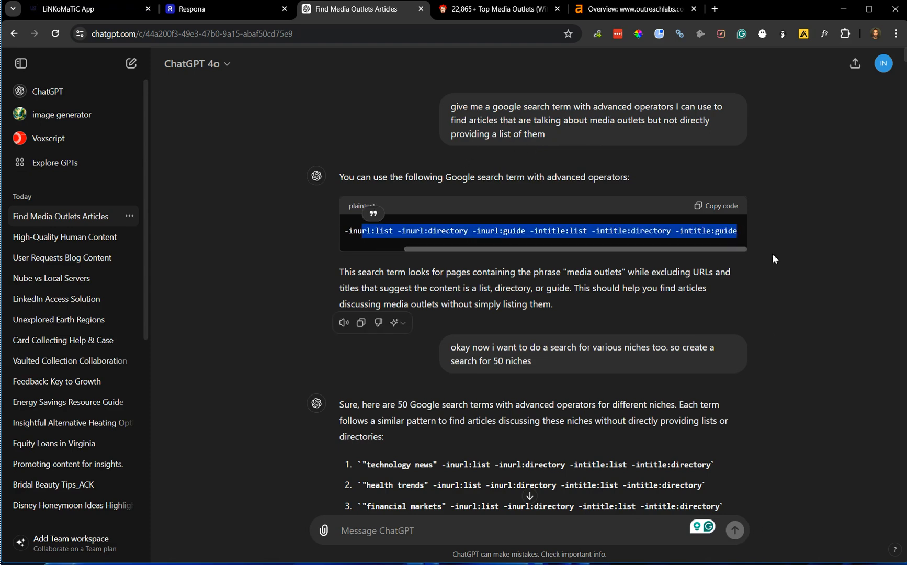
click(749, 248)
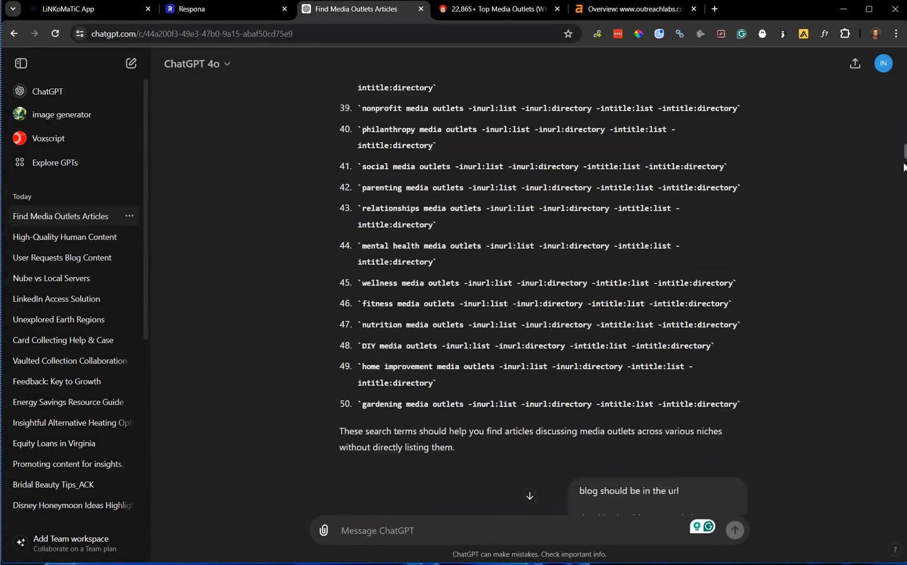
Step: Examine the conversation's final list of search terms refined with "coverage", including the complete agriculture query
drag(904, 167, 897, 529)
scroll(512, 311, up, 20)
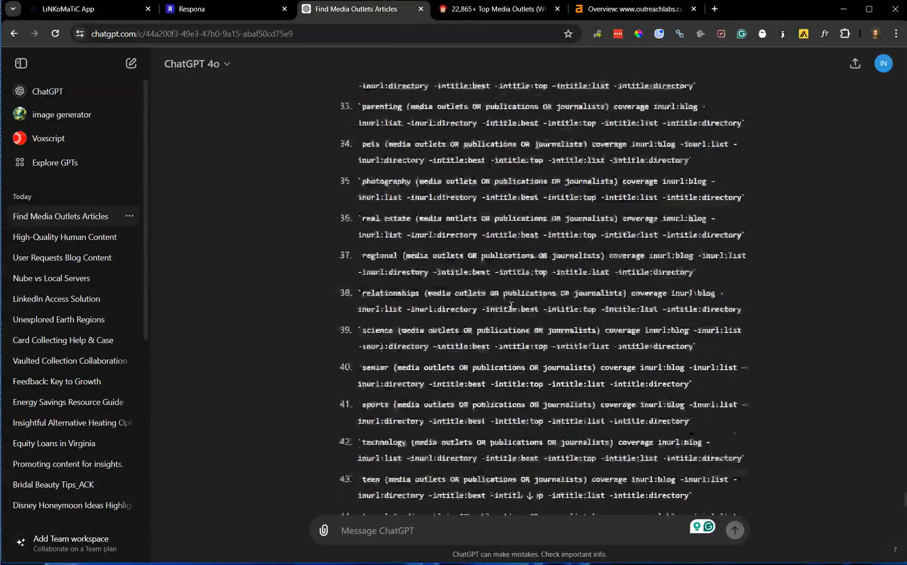
scroll(511, 306, up, 7)
scroll(418, 167, down, 2)
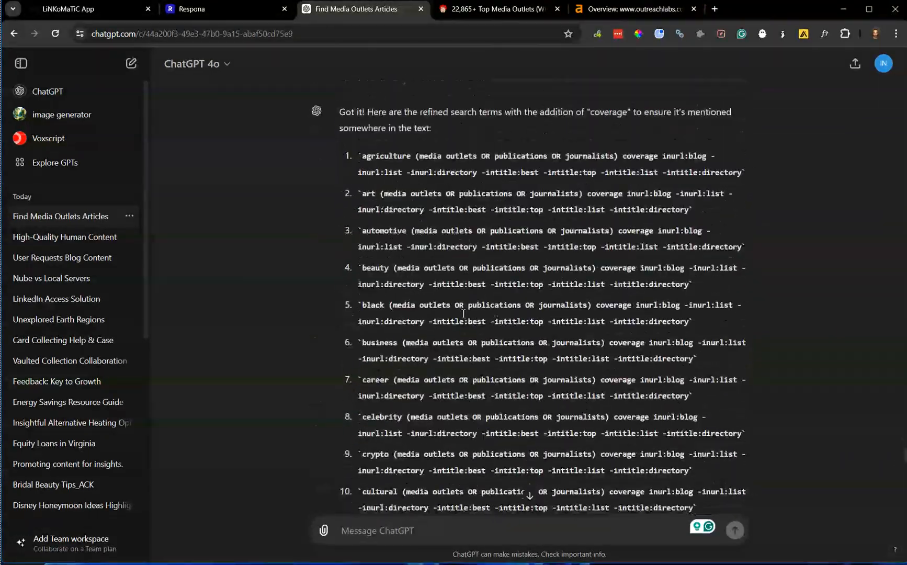
double_click(416, 158)
triple_click(417, 156)
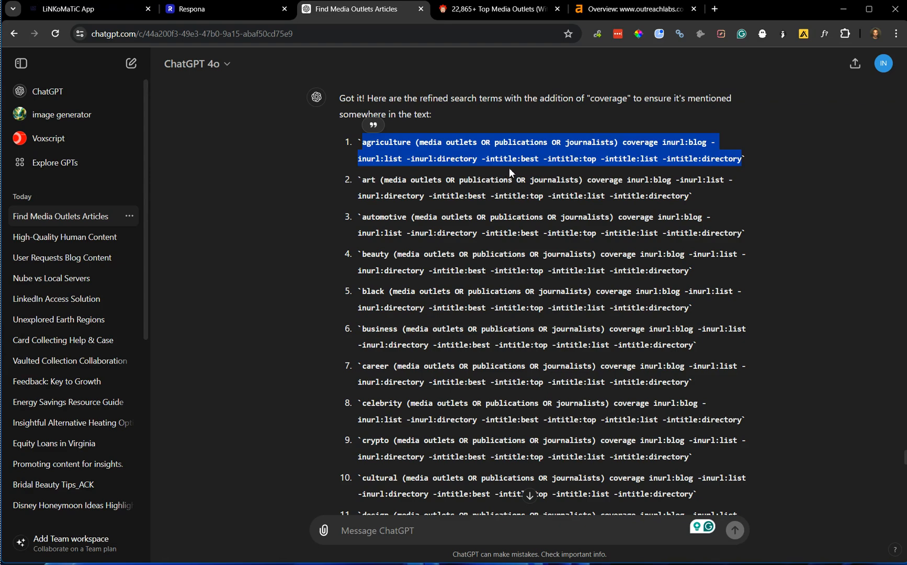
click(569, 193)
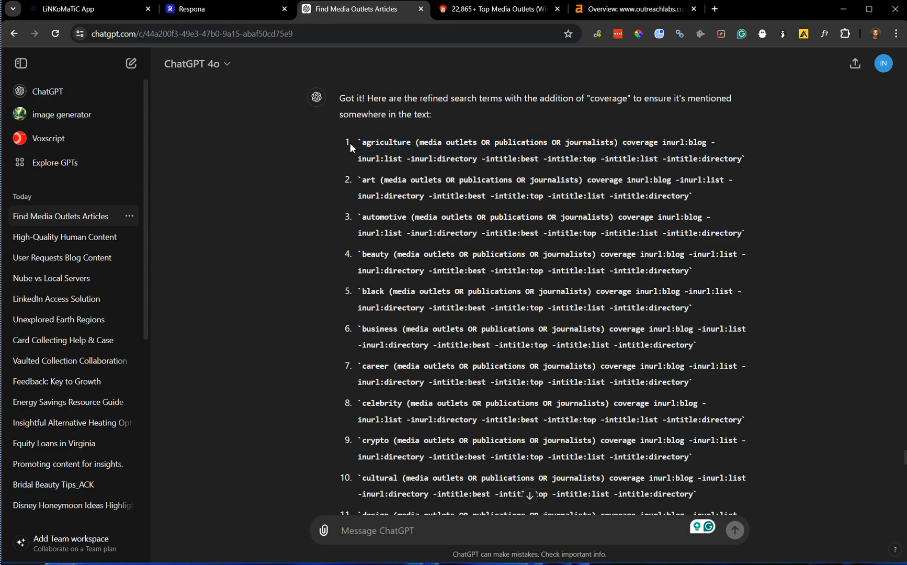
Step: Select all 50 refined niche search terms, from agriculture through legal
drag(339, 141, 747, 391)
scroll(477, 198, down, 15)
scroll(470, 235, down, 13)
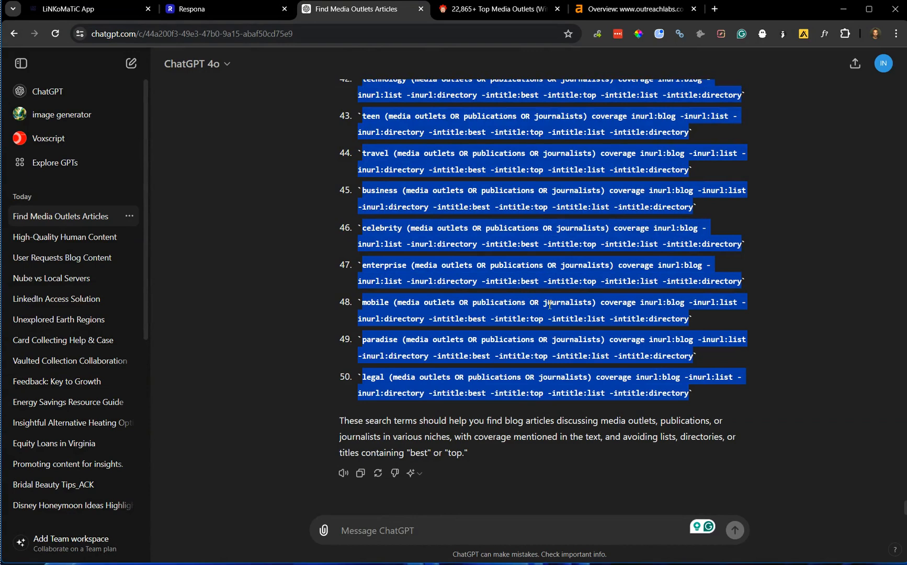
Step: Switch to LiNKoMaTiC, start a new workspace named Media Outlets, and search for its team with "per"
click(68, 13)
mouse_move(23, 76)
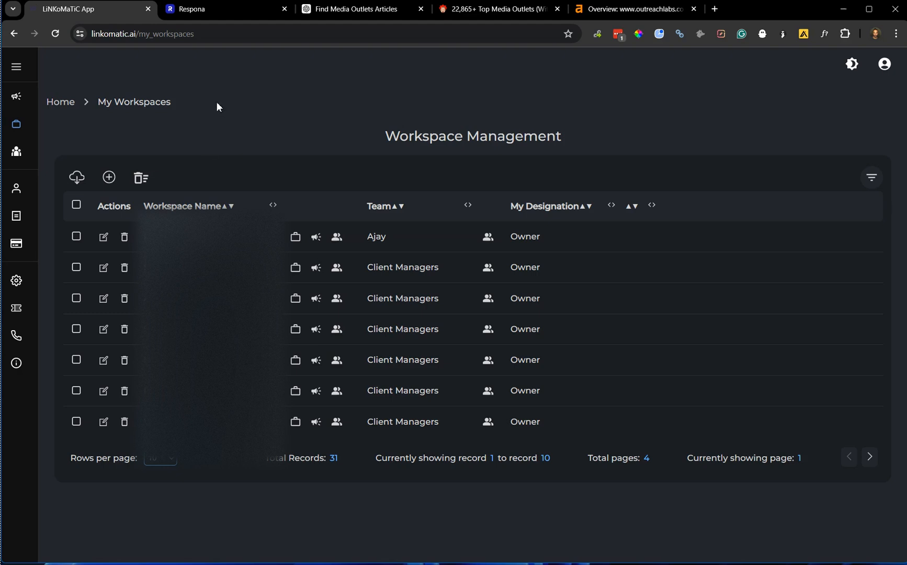
click(109, 178)
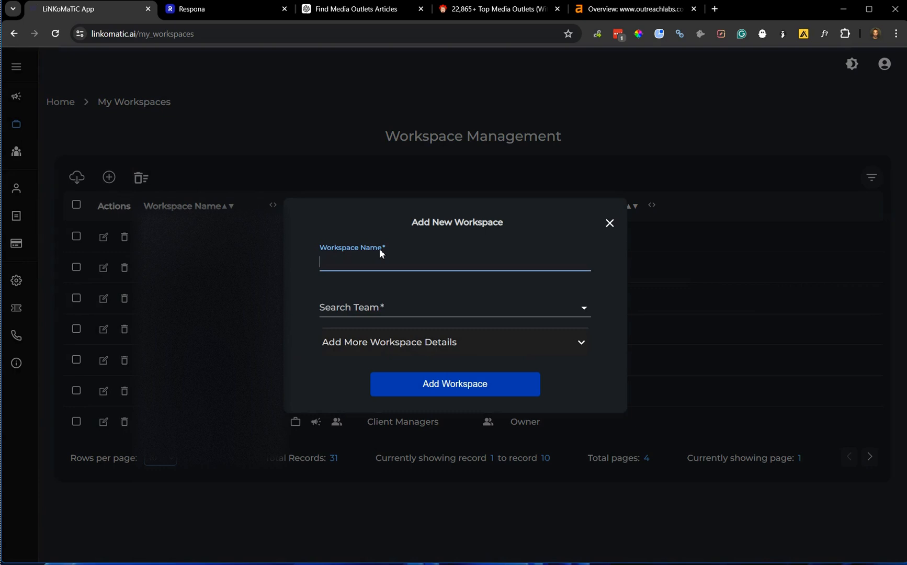
text(Media Outlets)
click(381, 307)
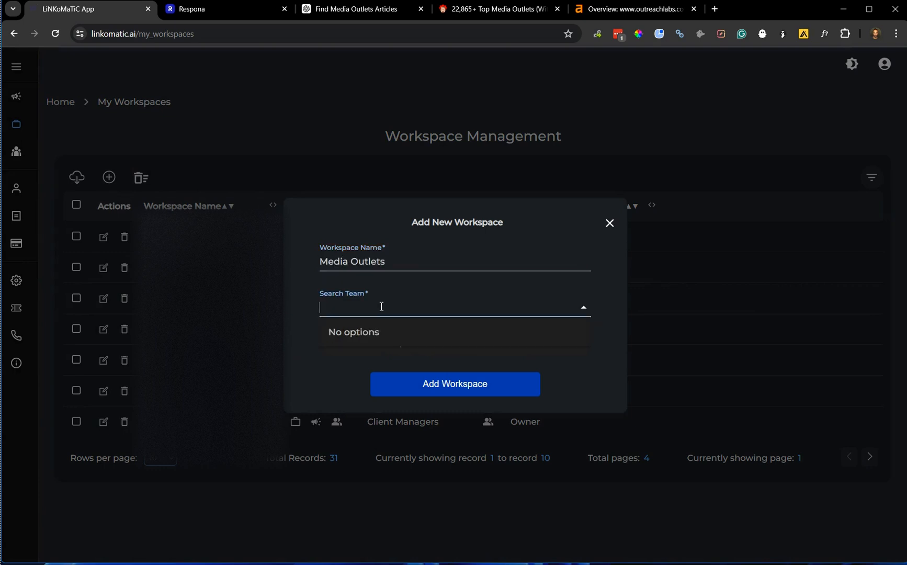
text(per)
key(BackSpace)
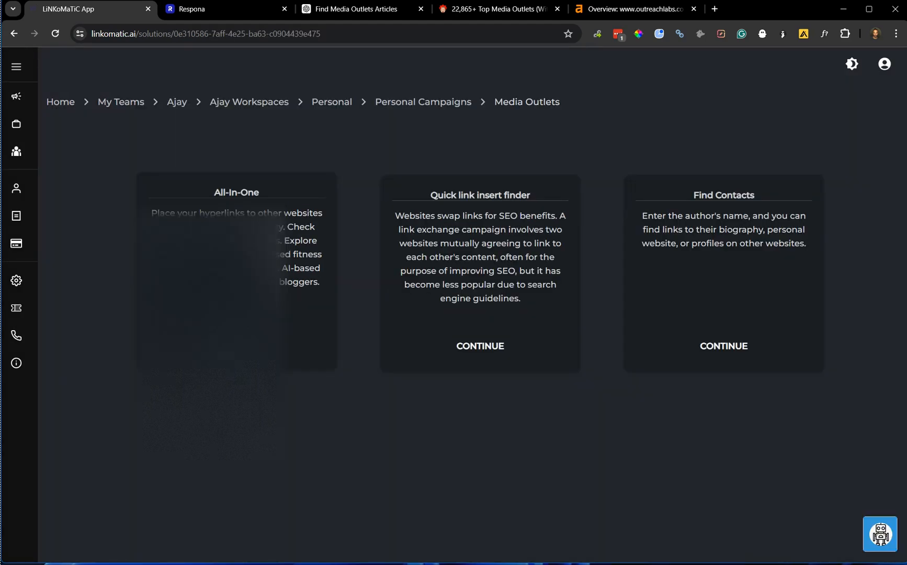
Step: Choose the All-In-One solution for the Media Outlets campaign and open its Check Bloggers with Serper stage
click(236, 344)
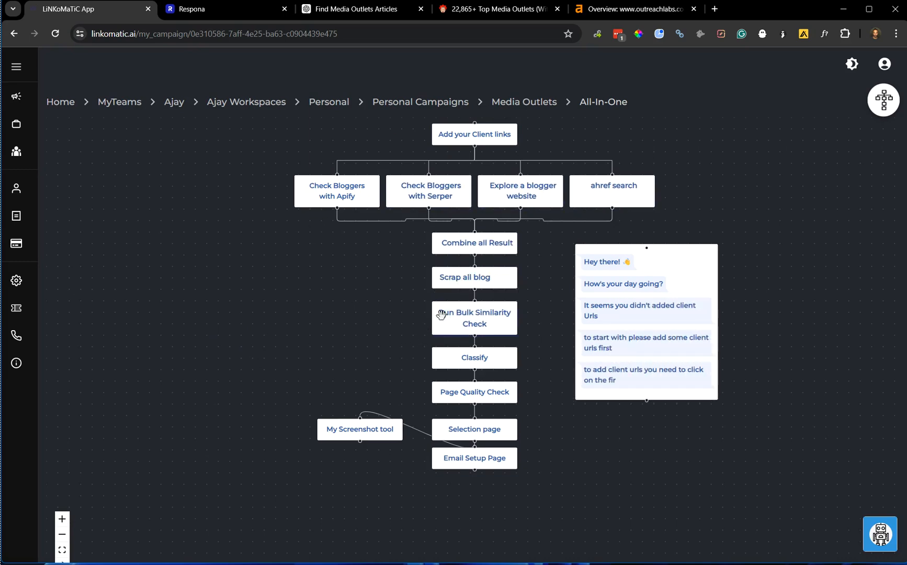
click(435, 196)
click(303, 415)
text(Media Outlets)
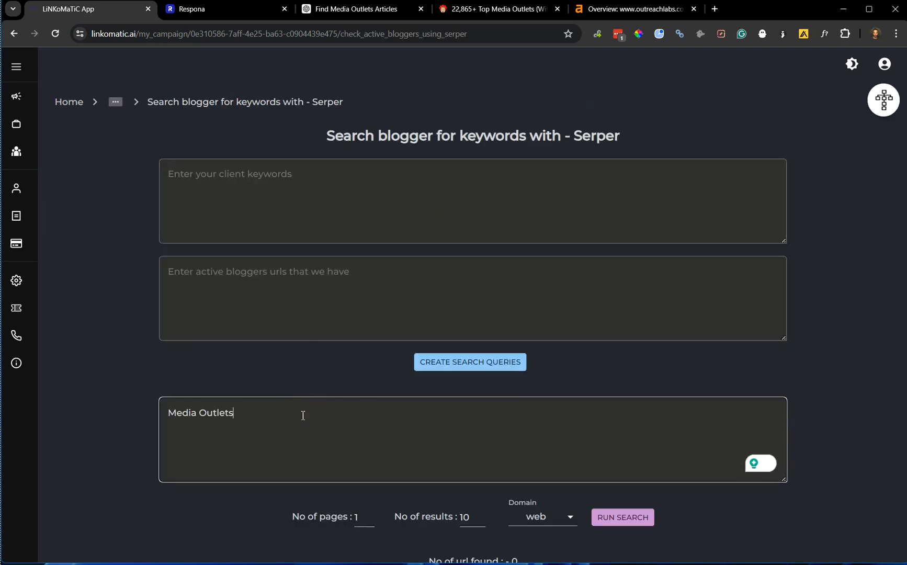
triple_click(220, 414)
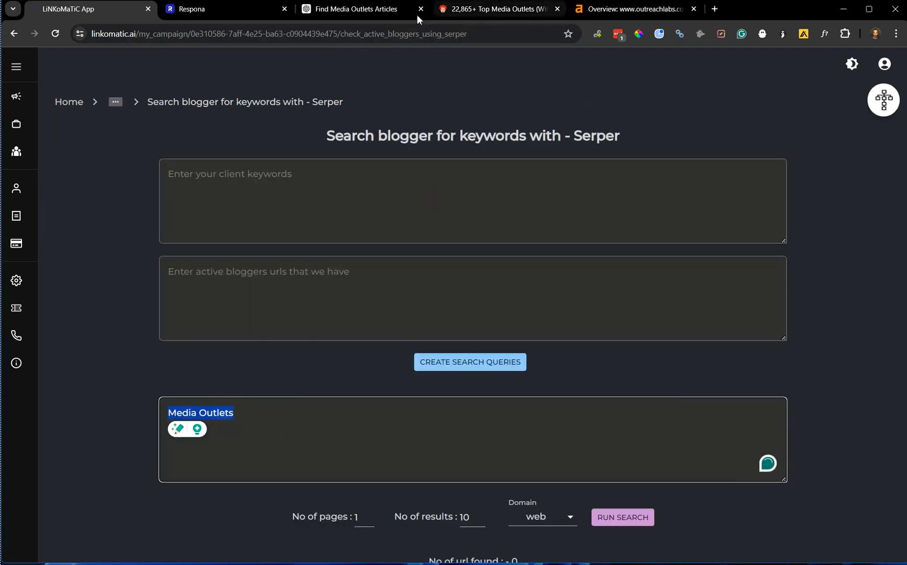
Step: Copy the 50 selected search terms from the ChatGPT conversation into the search queries box of LiNKoMaTiC's Serper page
click(397, 10)
key(ctrl+c)
click(628, 9)
click(68, 8)
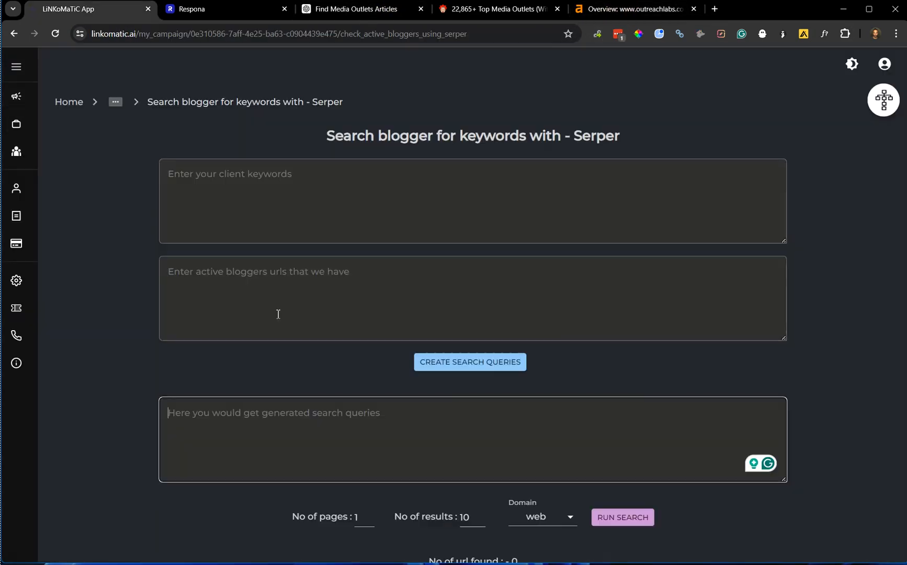
click(259, 431)
key(ctrl+v)
Step: Set the number of results to 50, keep the domain as web, and run the search
scroll(176, 408, down, 2)
scroll(176, 408, down, 3)
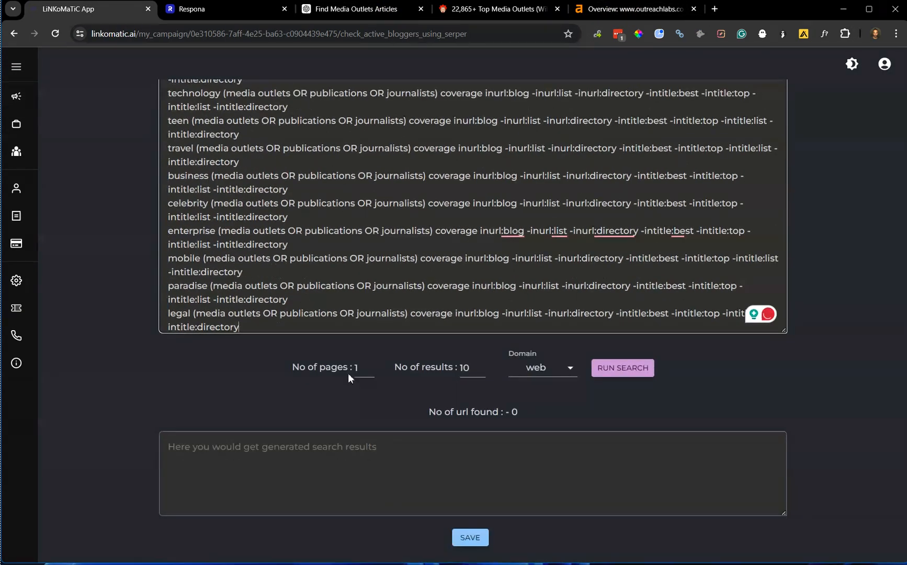
drag(475, 369, 427, 366)
text(50)
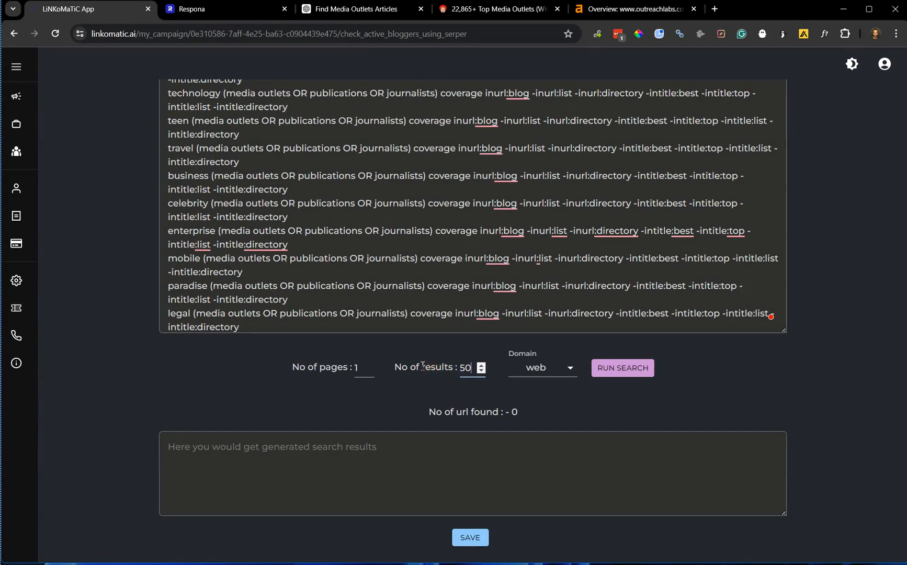
click(566, 367)
click(593, 376)
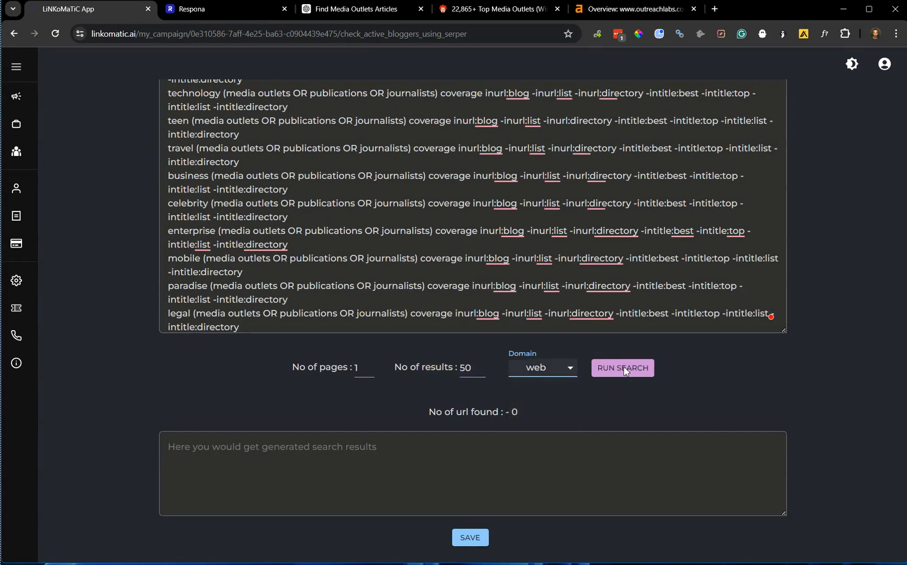
click(624, 369)
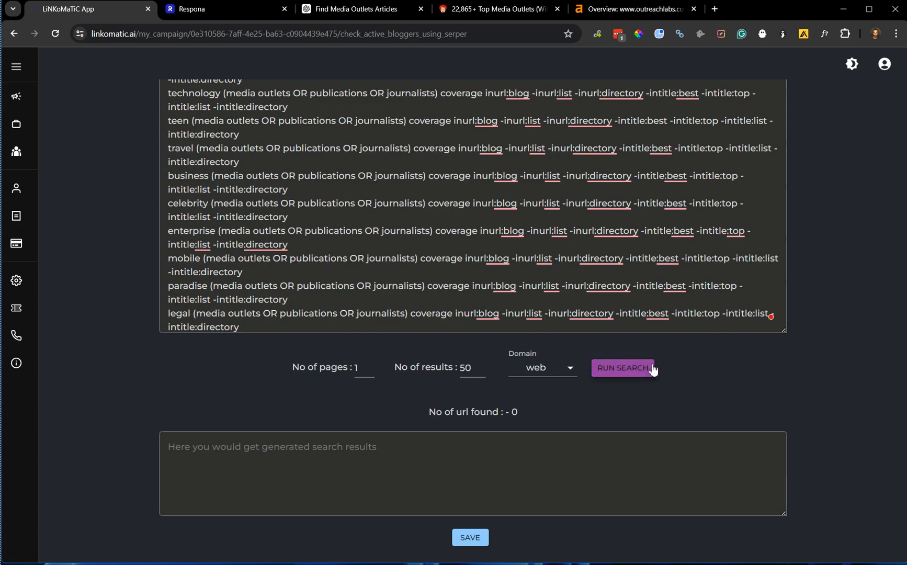
Step: Save the URLs found by the search and return to the campaign's All-In-One workflow
scroll(484, 220, down, 4)
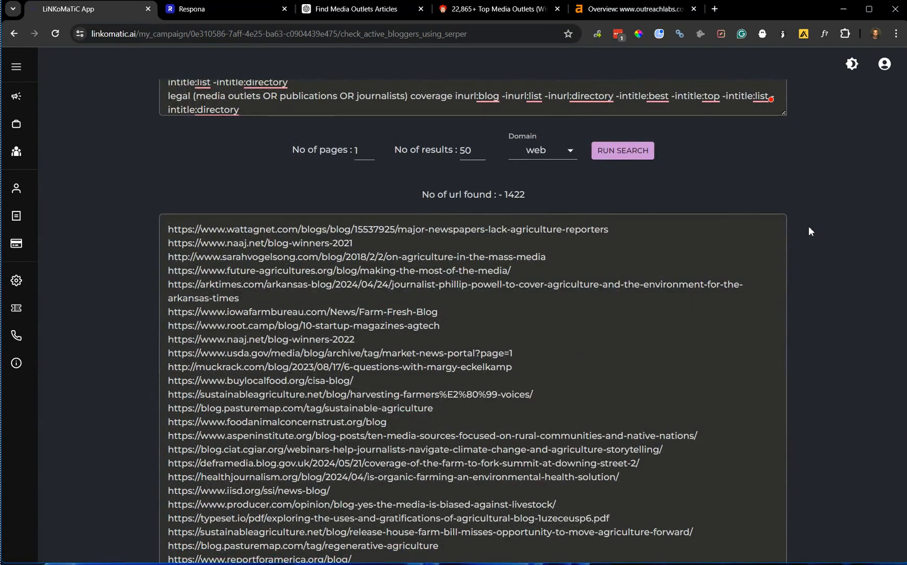
scroll(809, 226, down, 2)
click(470, 538)
scroll(116, 208, up, 10)
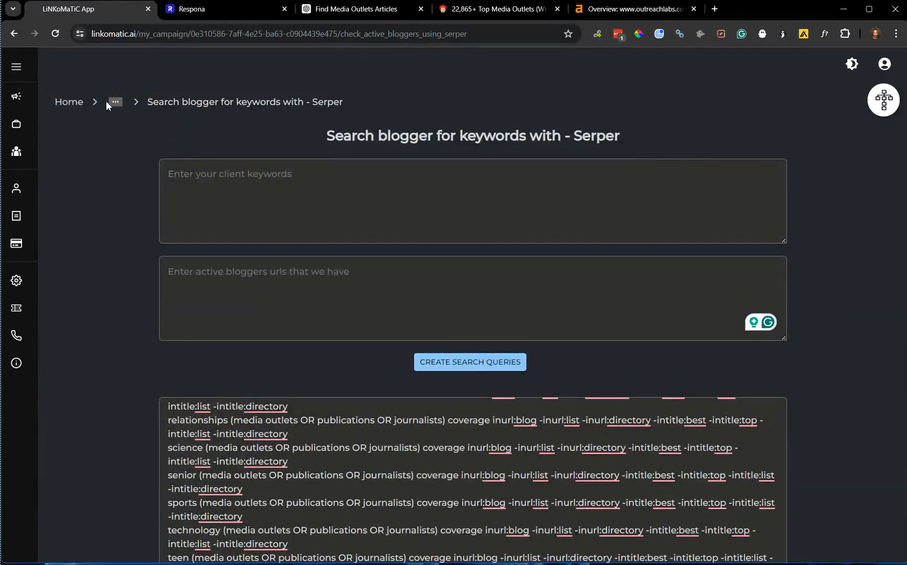
click(115, 102)
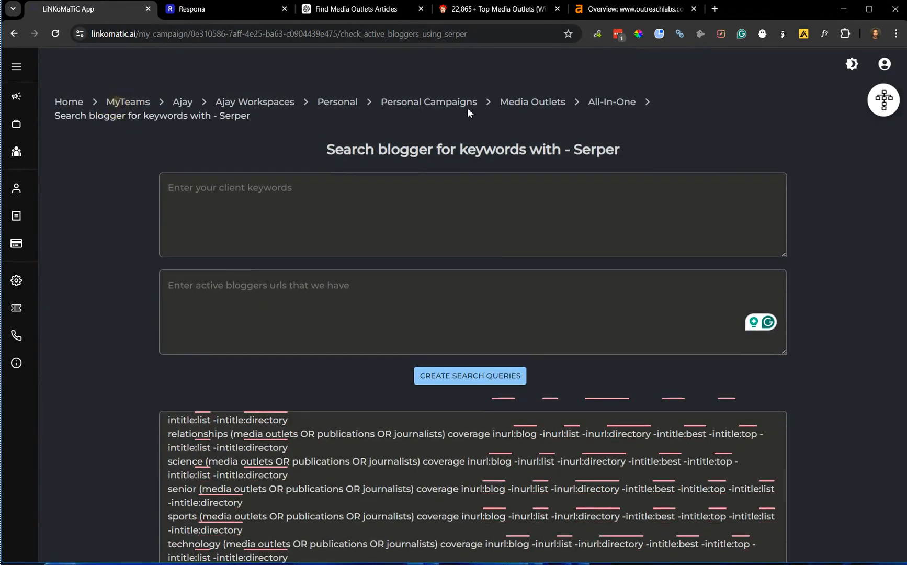
click(605, 101)
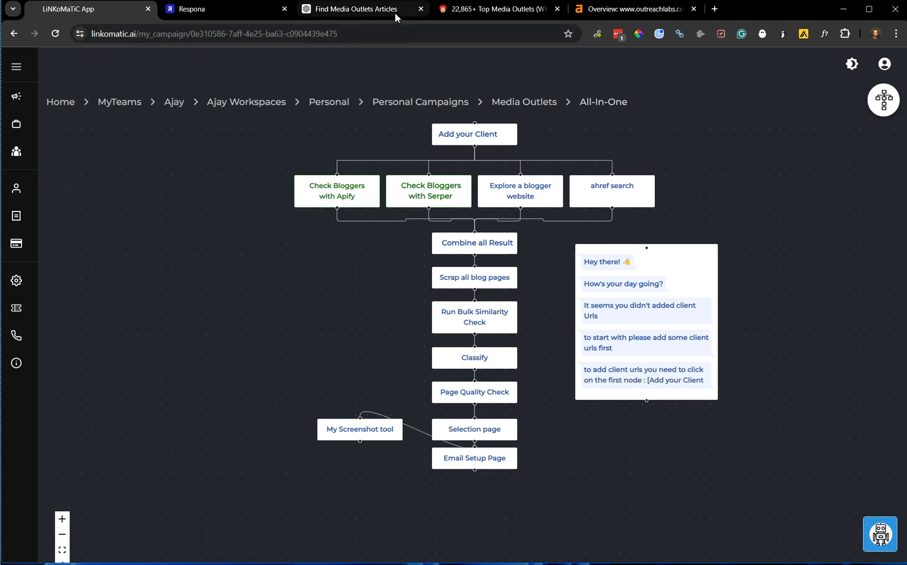
Step: Copy the web address of Prowly's "How to Get Media Coverage for Your Business" article and skim its introduction
mouse_move(395, 12)
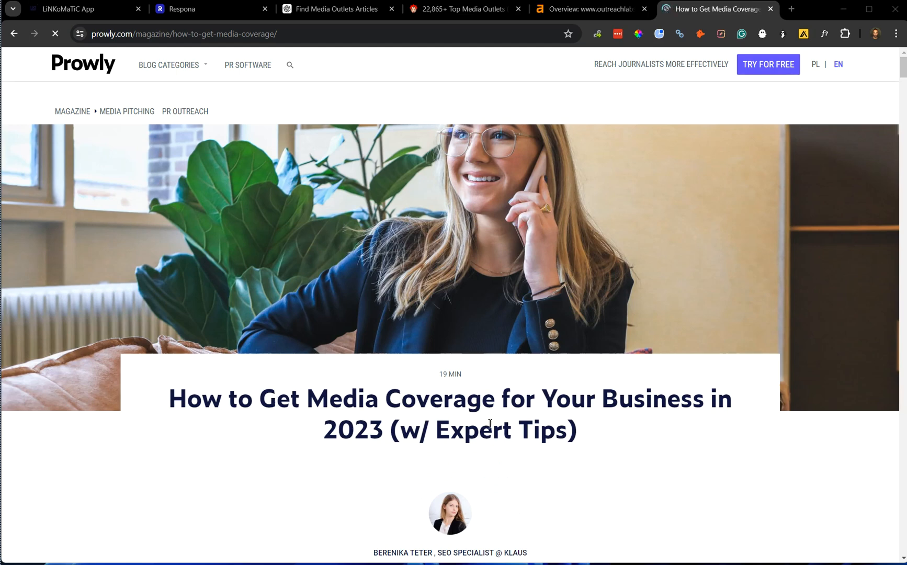
click(390, 35)
key(ctrl+c)
scroll(518, 371, down, 10)
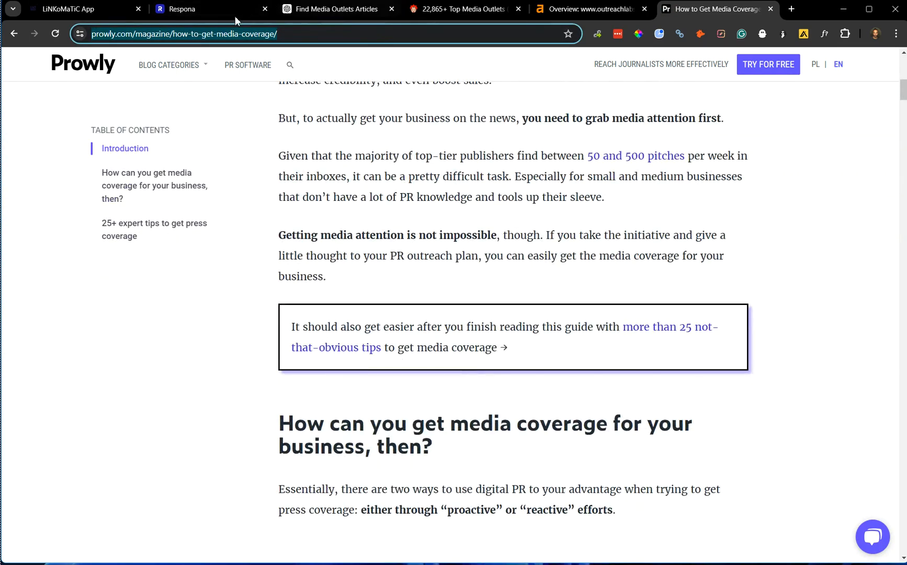
click(81, 10)
click(452, 140)
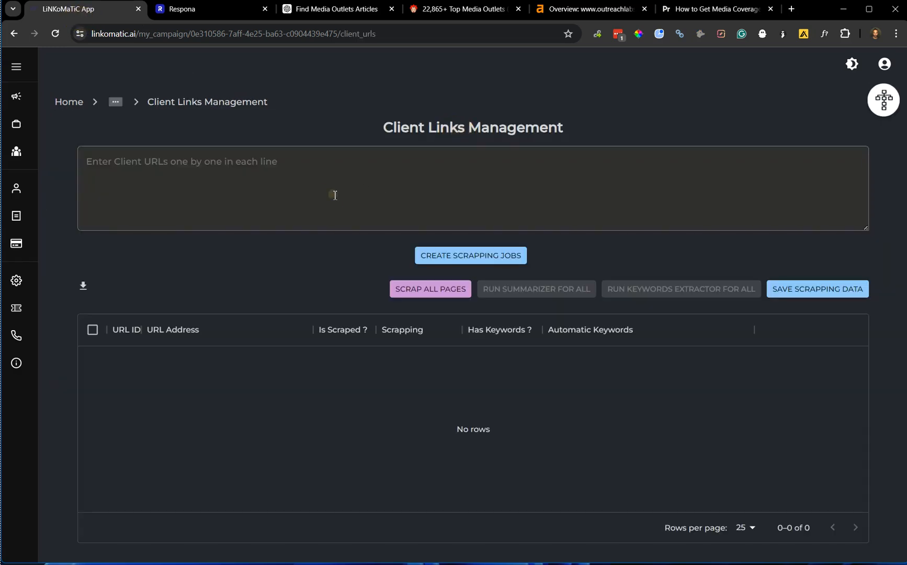
click(331, 195)
key(ctrl+v)
click(503, 256)
Step: Choose a scraper for the client pages, run it and confirm the credit deduction
click(443, 289)
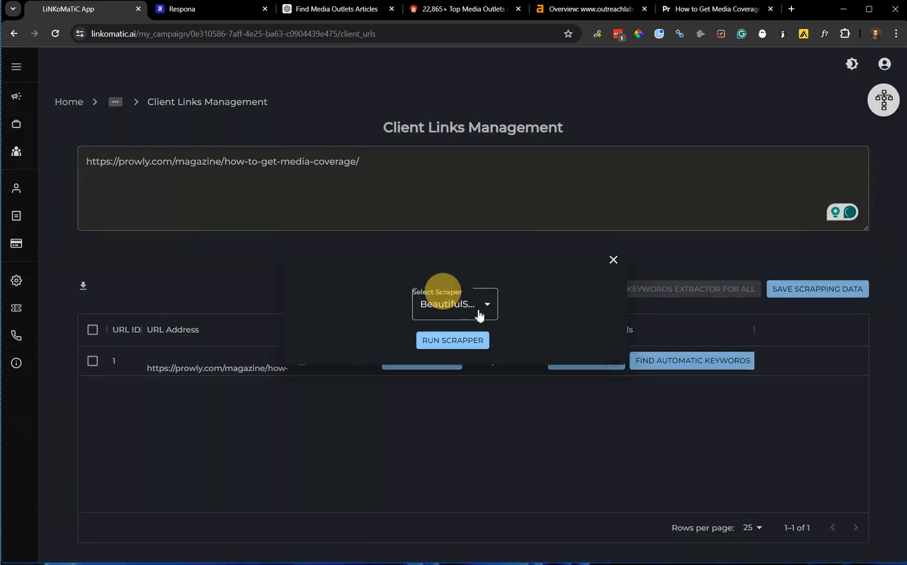
click(482, 307)
click(456, 331)
click(455, 340)
click(470, 421)
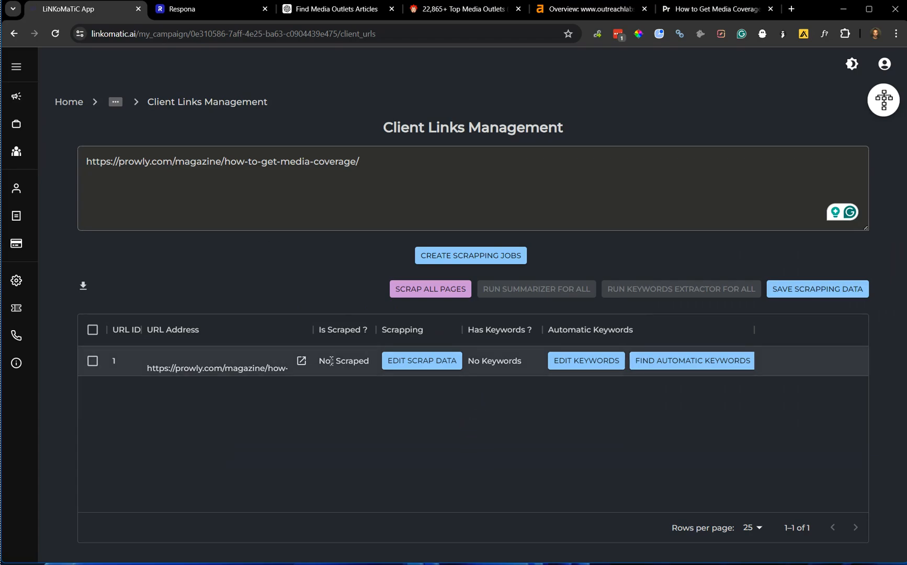
Step: Check and save the scraped data of the Prowly page, and return to the campaign's All-In-One workflow
click(410, 365)
drag(363, 253, 453, 529)
click(452, 528)
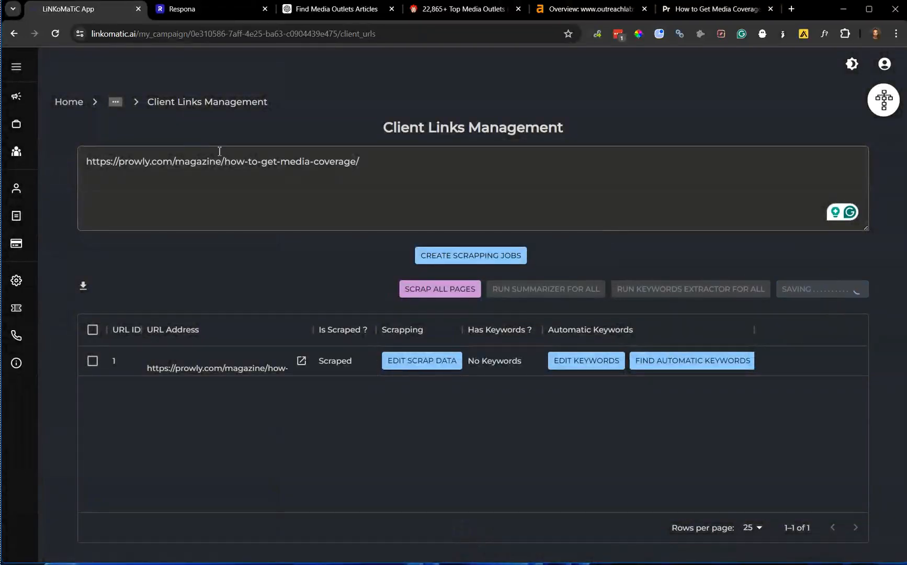
click(115, 101)
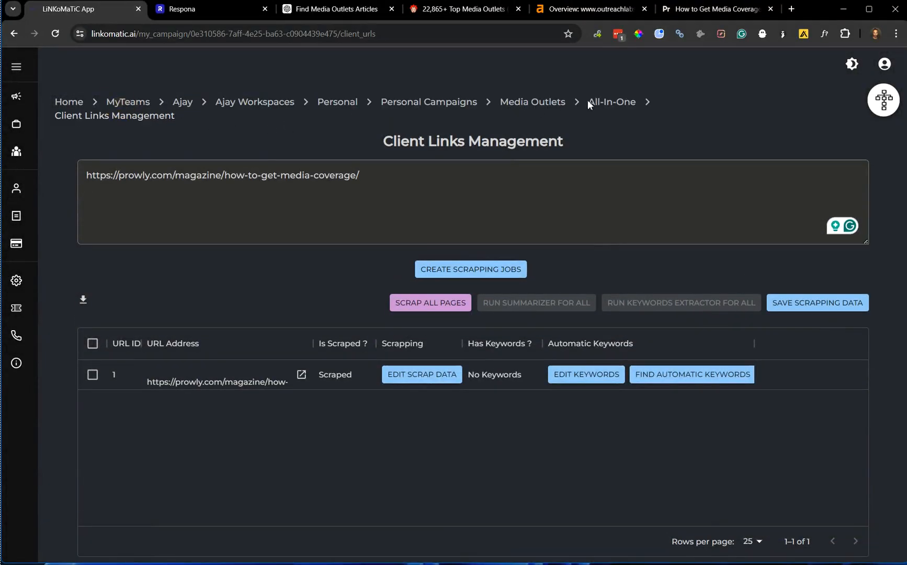
click(607, 102)
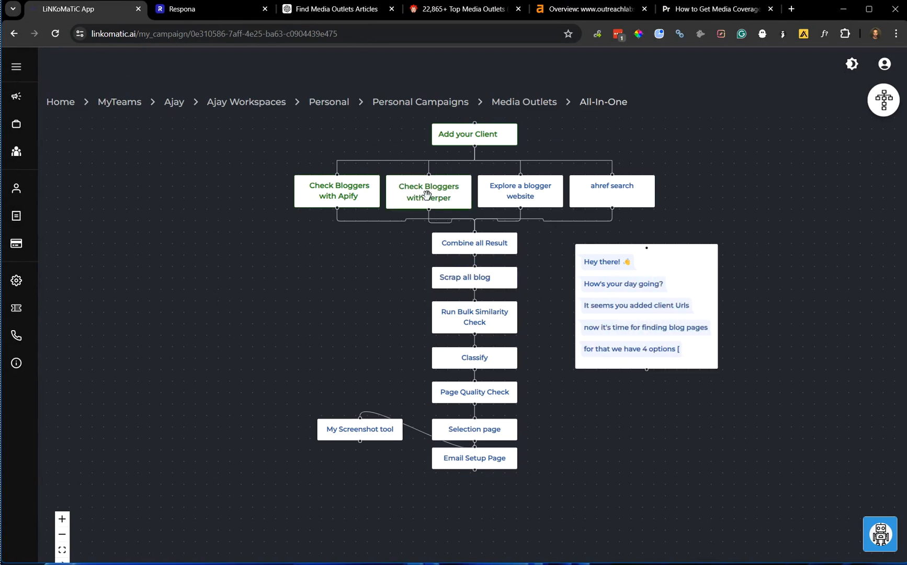
Step: Open the workflow's blog scraping stage and run a scraper on all blog pages, confirming the credit deduction
double_click(449, 283)
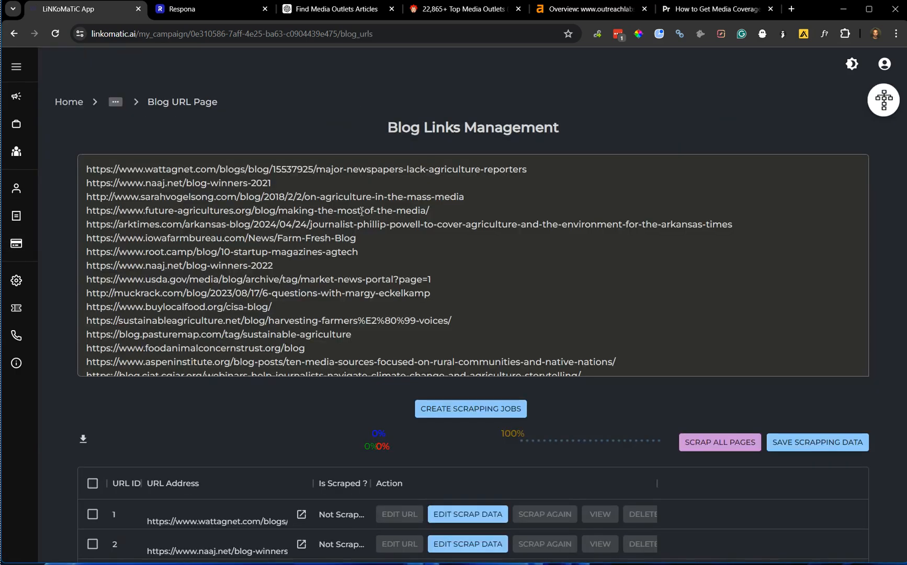
scroll(743, 469, down, 3)
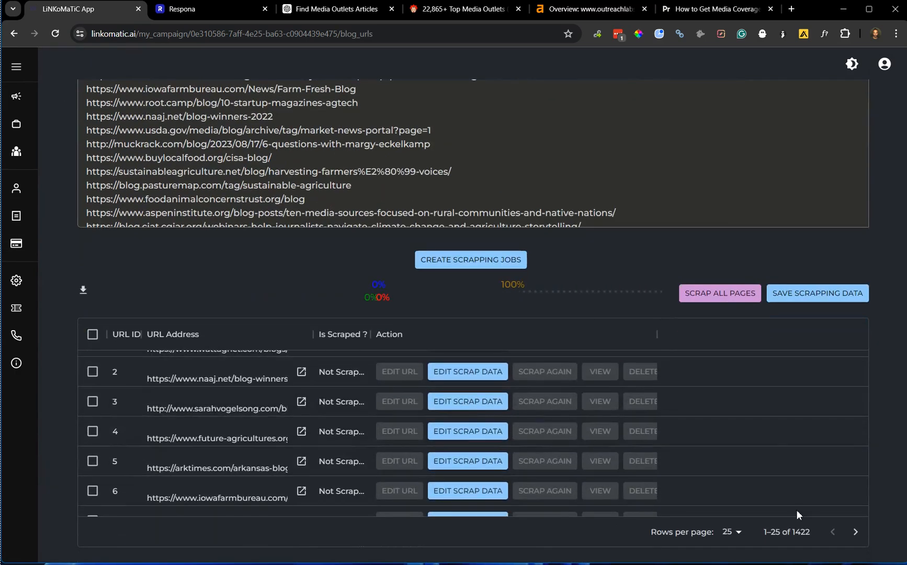
click(720, 293)
click(456, 304)
click(459, 339)
click(473, 340)
click(467, 428)
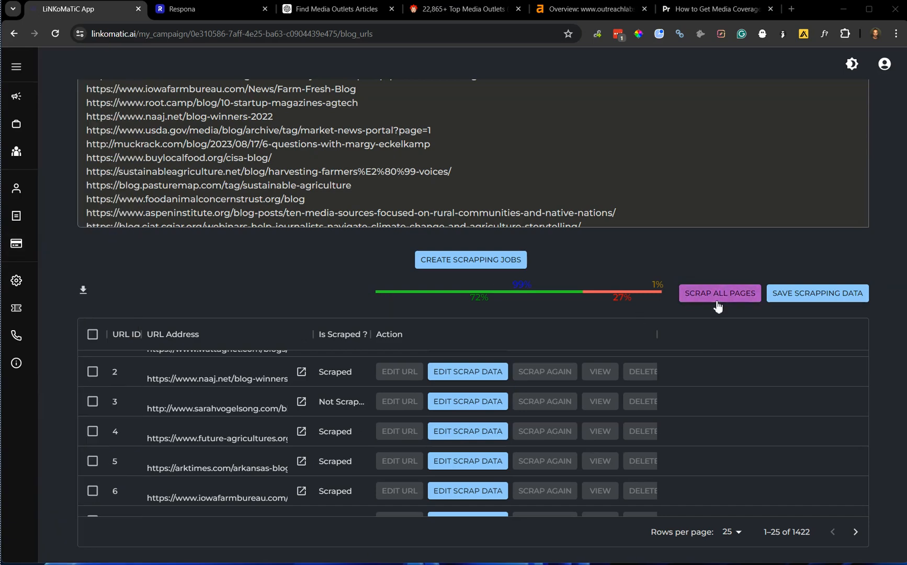
Step: Scrape the remaining blog pages with the Webcache scraper and save the scraping data
click(718, 306)
click(495, 308)
click(470, 355)
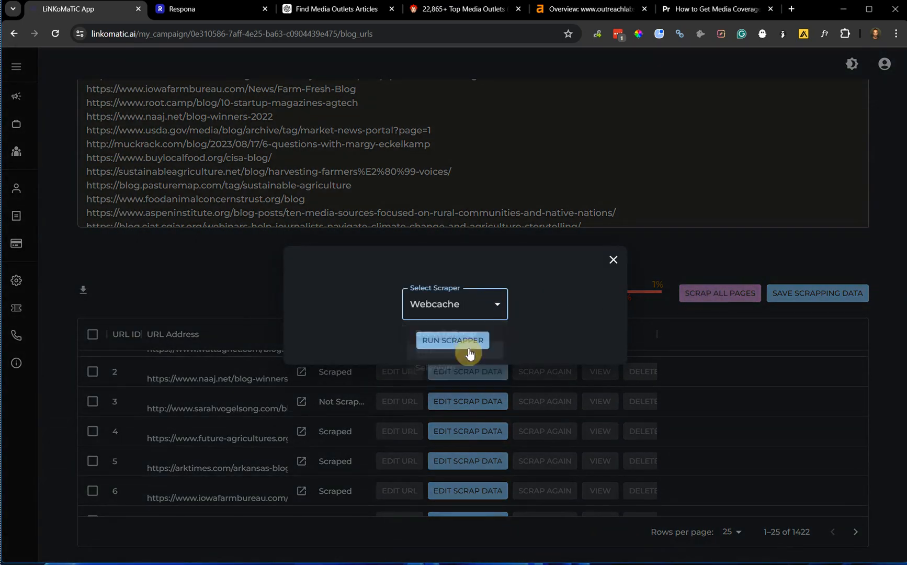
click(470, 340)
click(468, 420)
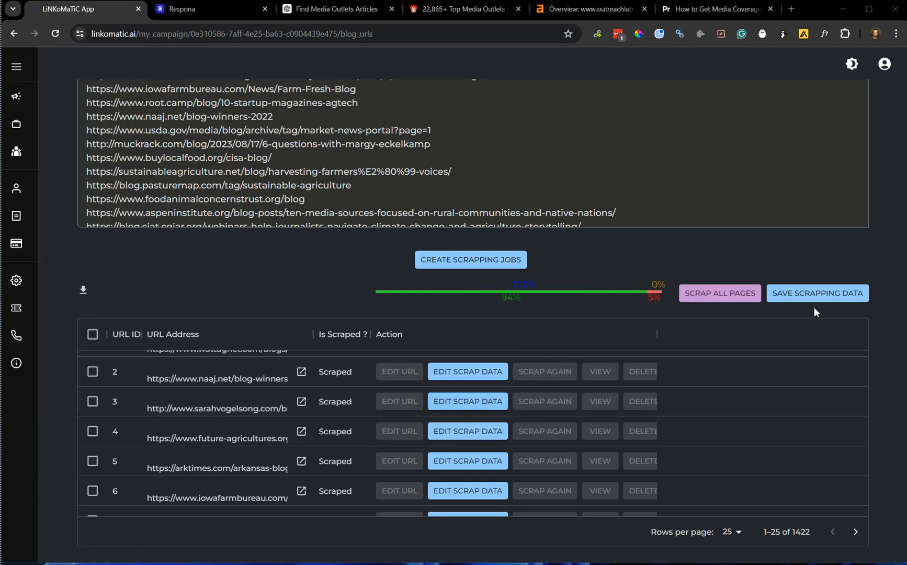
click(828, 293)
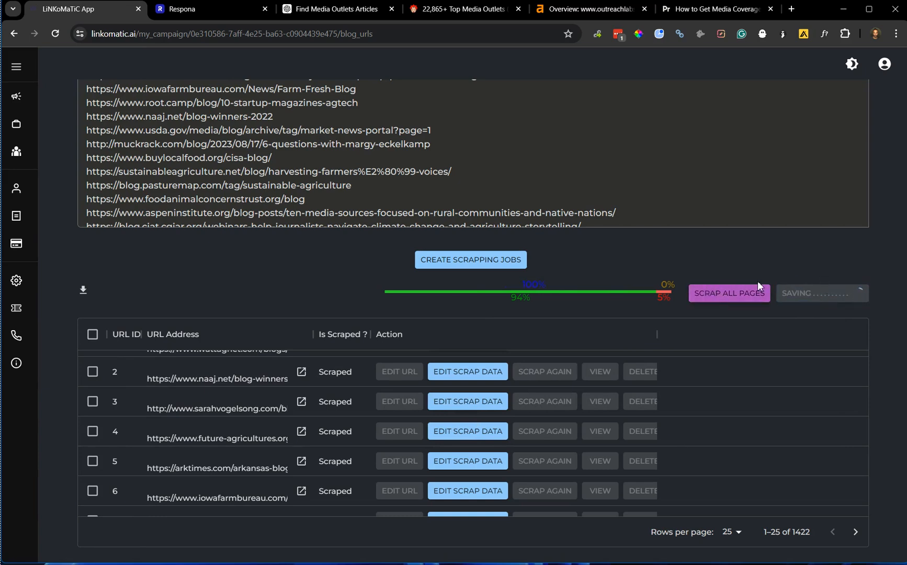
Step: Go to the Bulk Process stage, select the Prowly client URL and process it against the blog pages
scroll(860, 275, up, 3)
click(883, 102)
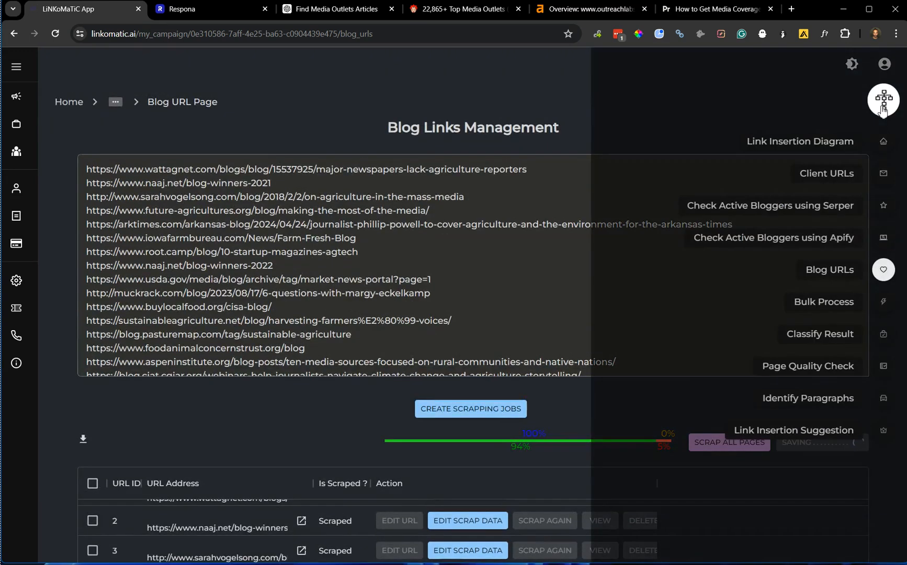
click(881, 303)
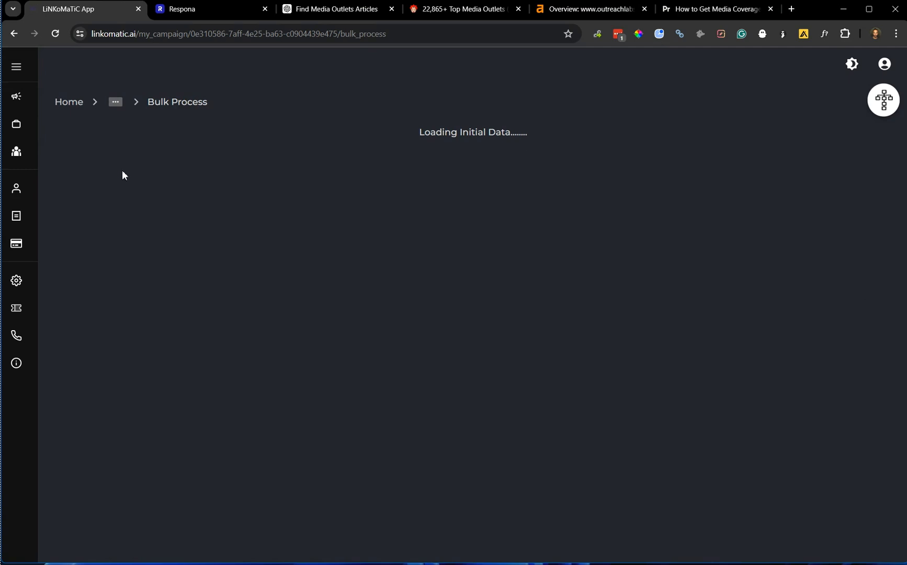
click(66, 180)
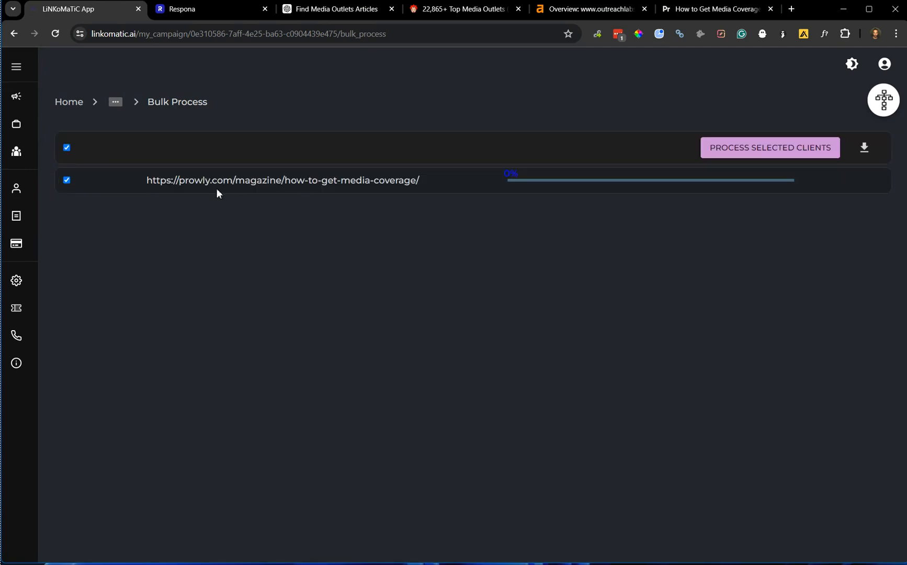
click(775, 150)
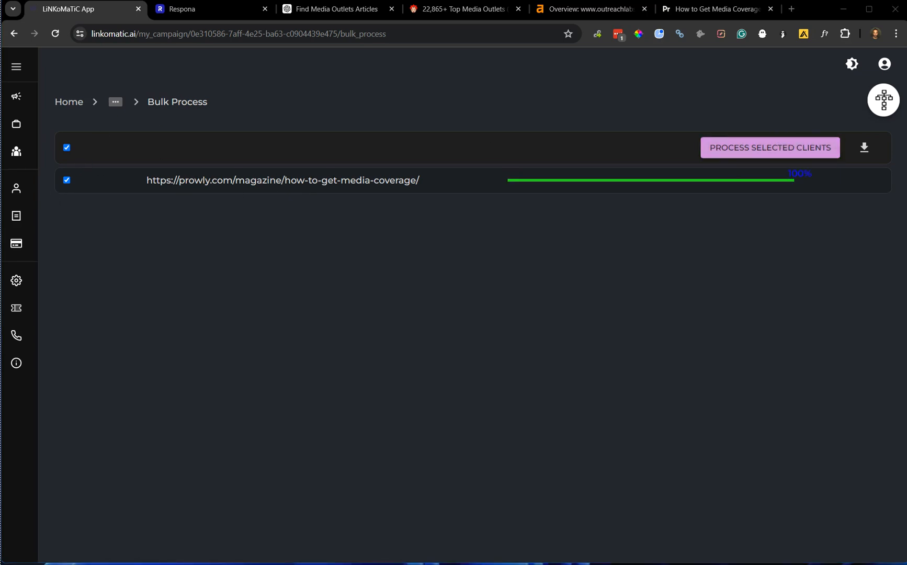
Step: Load the blog URLs with similarity scores between 33 and 70 for classification and sort them from the highest score down
click(884, 100)
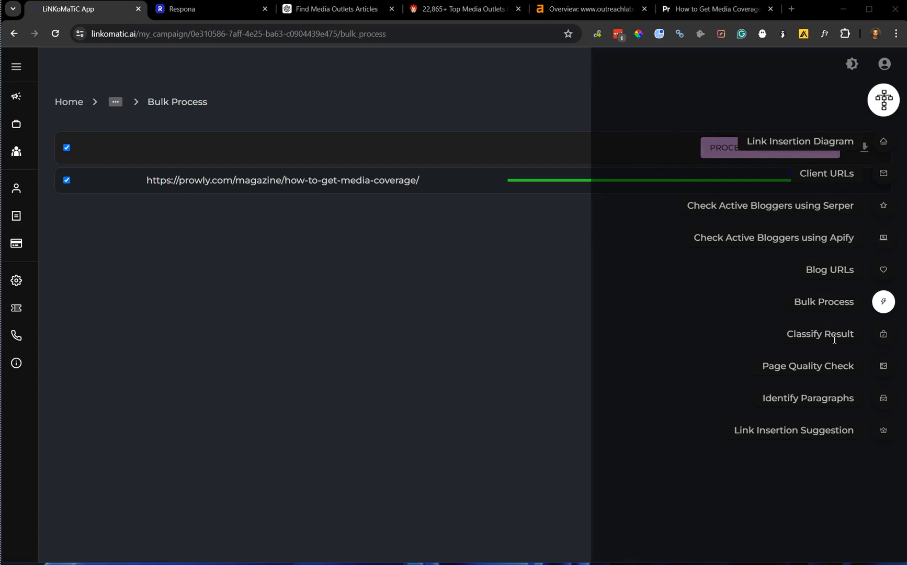
click(882, 333)
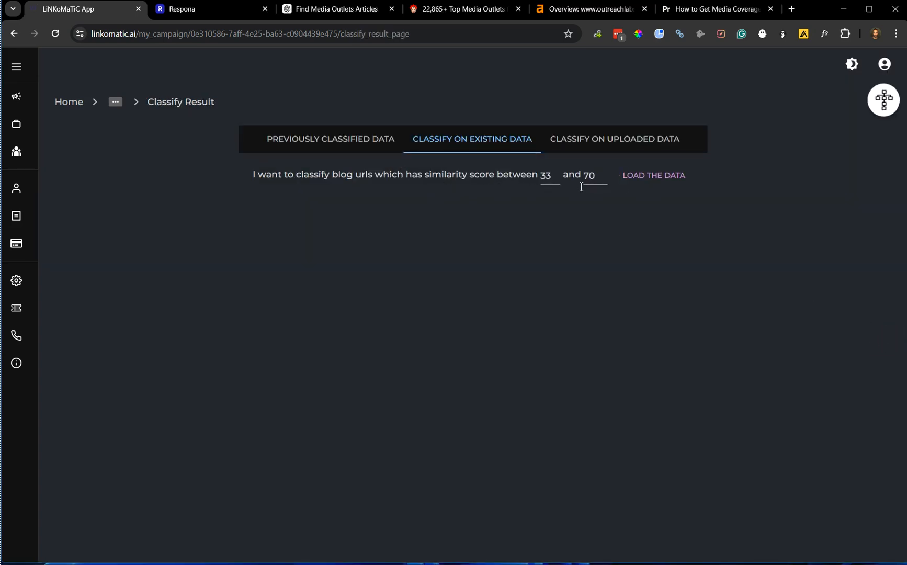
click(647, 177)
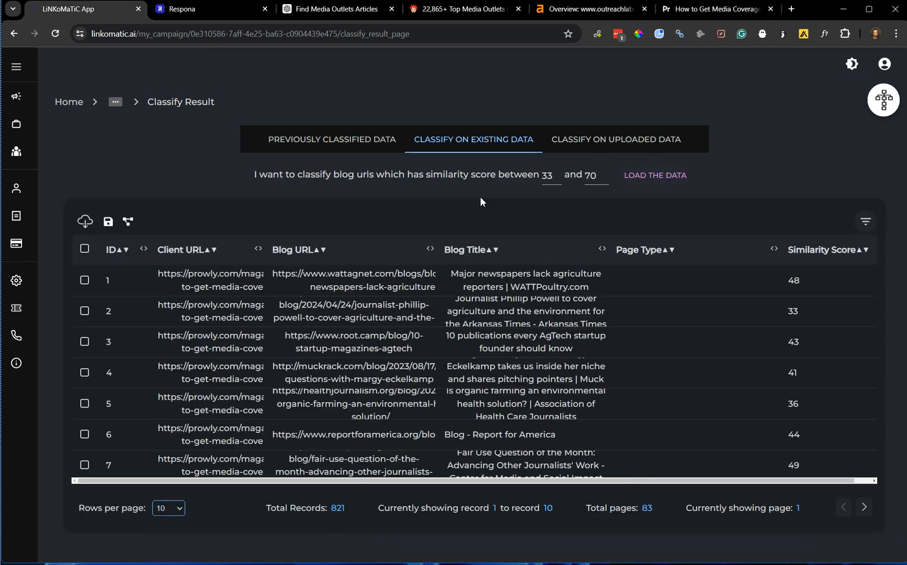
click(865, 252)
click(865, 252)
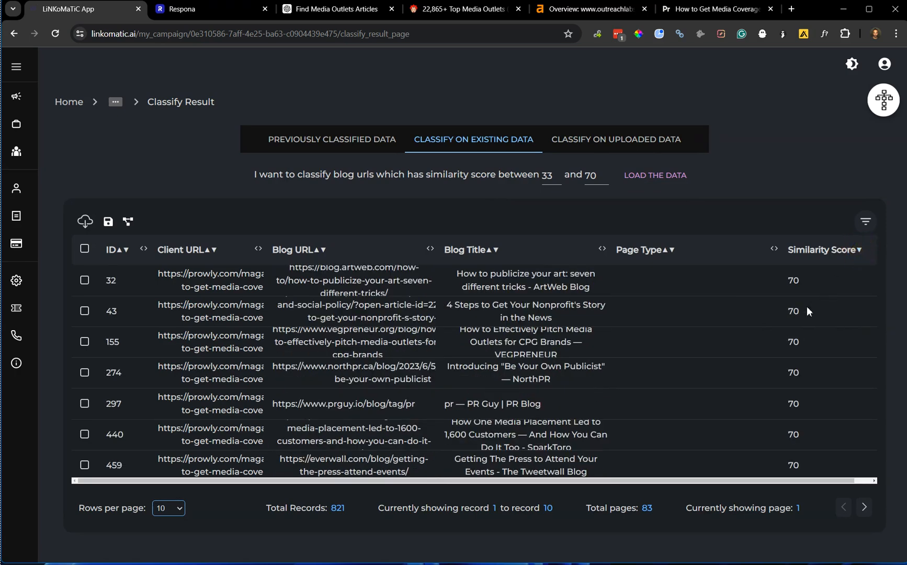
Step: Examine the full blog URLs of the results with the highest similarity scores
triple_click(202, 277)
triple_click(374, 277)
click(382, 314)
triple_click(412, 344)
double_click(427, 378)
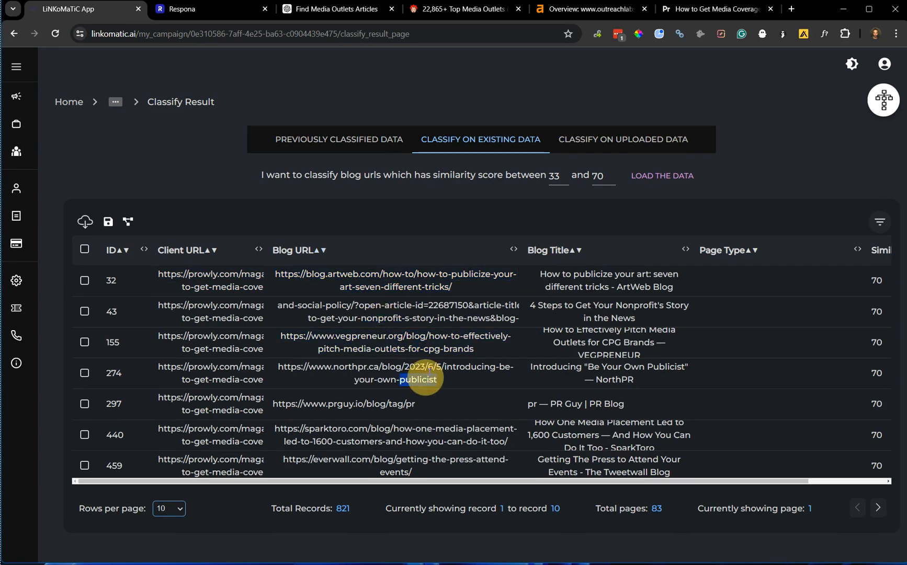
Step: Set the upper similarity limit to 100, reload the data at 1000 rows per page and check the top matches
click(606, 176)
drag(606, 177, 604, 176)
click(632, 176)
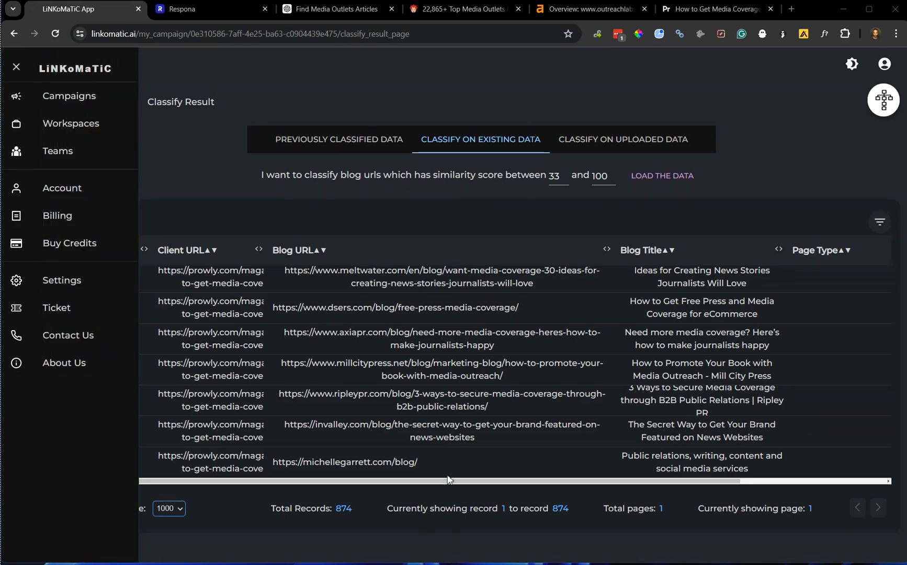
drag(617, 479, 700, 471)
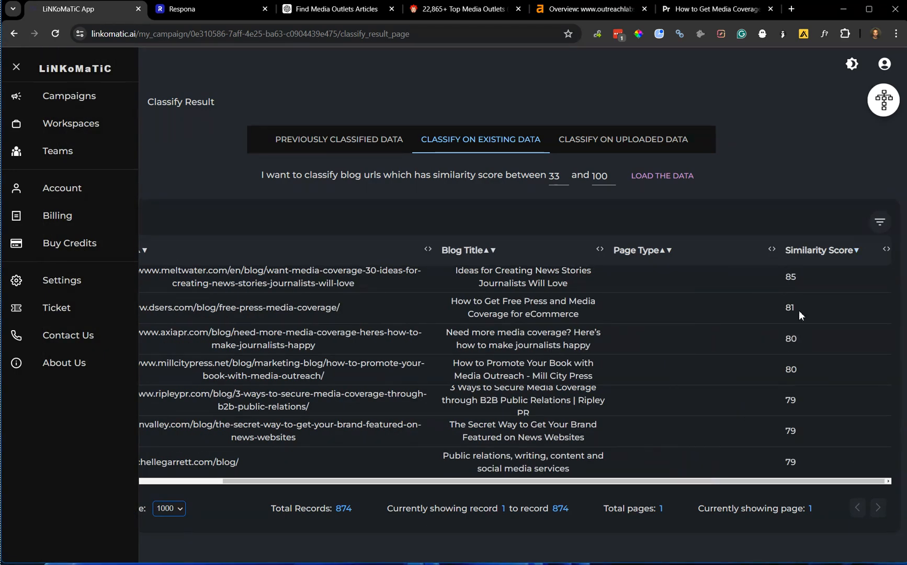
drag(696, 481, 456, 504)
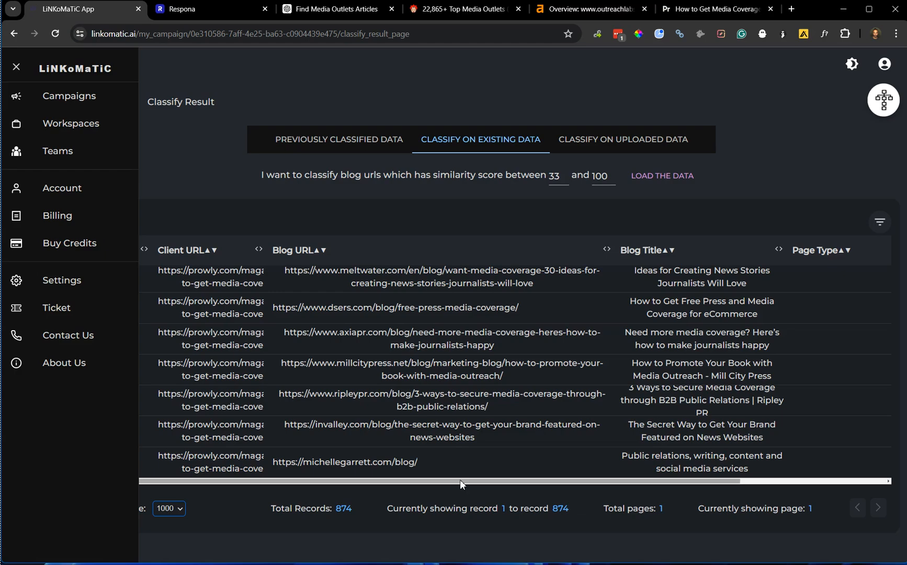
scroll(492, 435, down, 6)
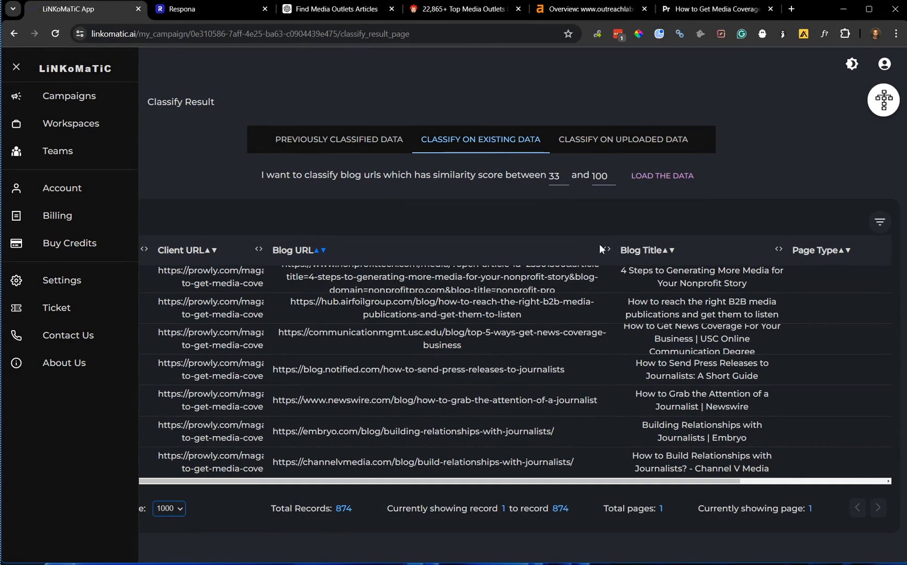
Step: Run the classification on all loaded blog URLs and confirm the credit deduction
click(16, 66)
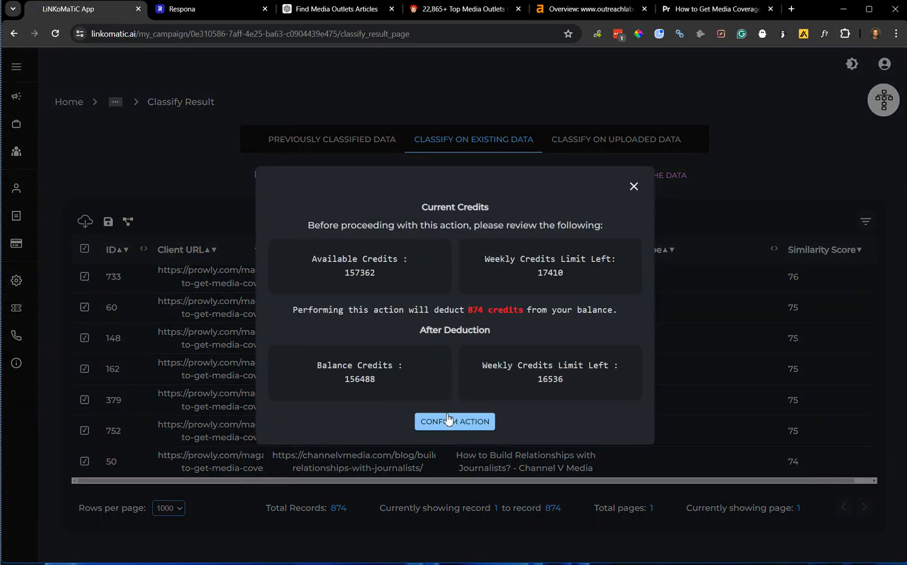
click(448, 420)
drag(436, 528, 538, 525)
scroll(654, 346, up, 8)
scroll(654, 341, up, 3)
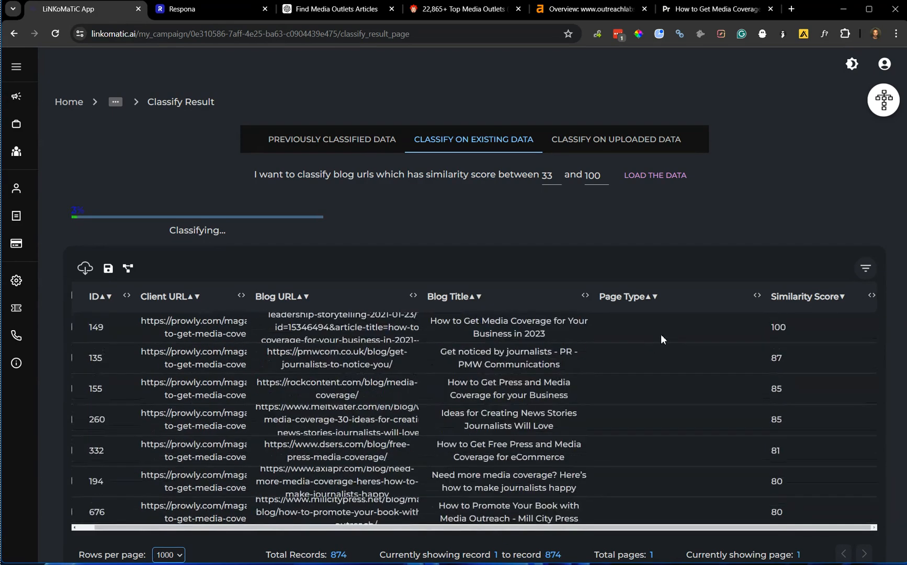
Step: Sort the results by ID and check the page types being assigned by the classification
click(107, 298)
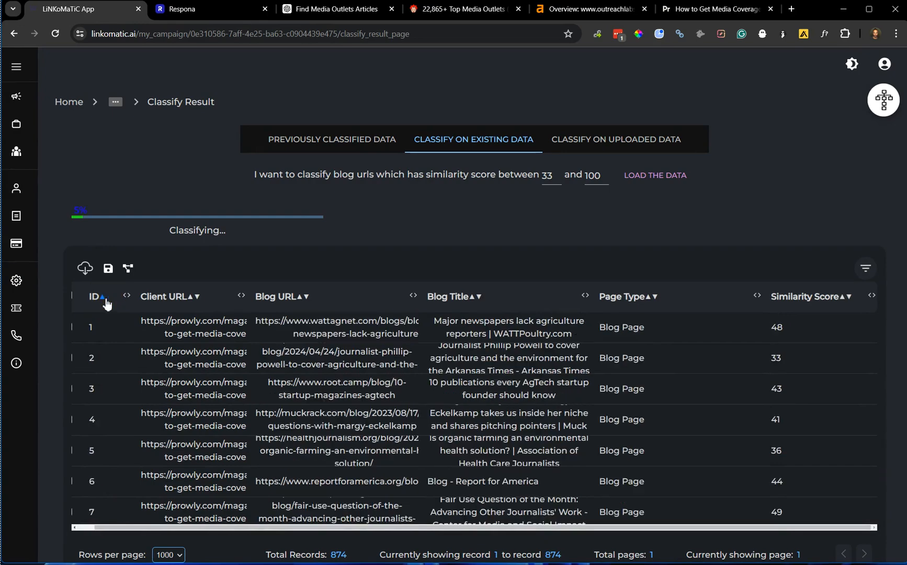
scroll(570, 358, down, 20)
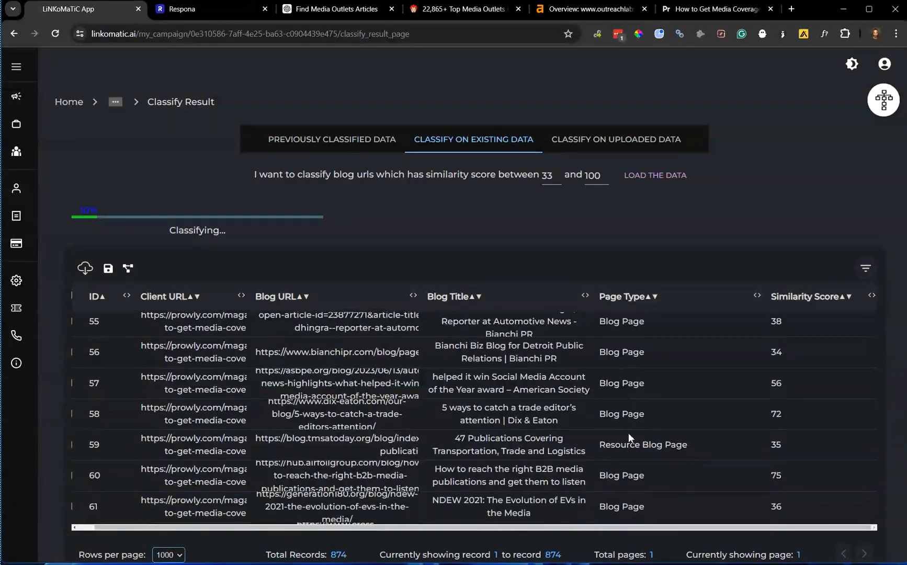
scroll(633, 450, down, 5)
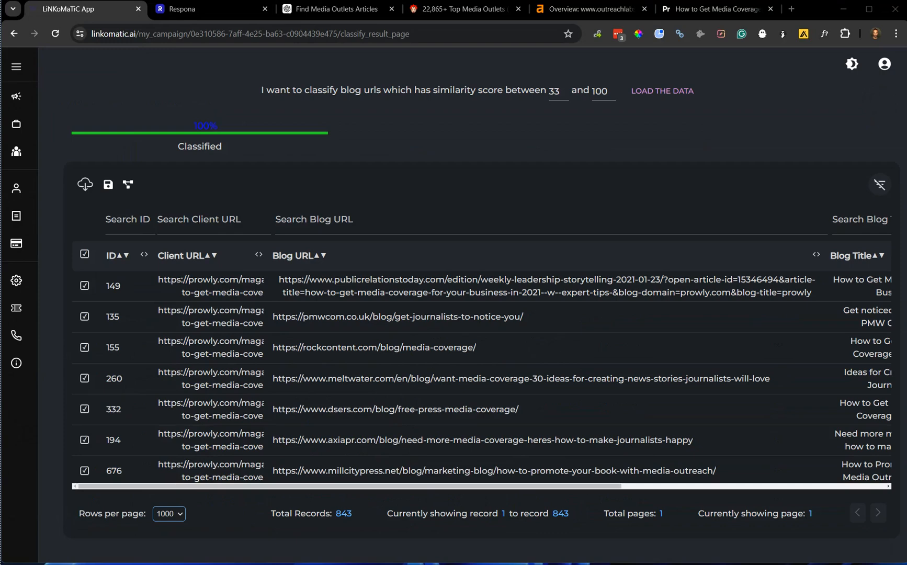
Step: Review the URLs and titles of the filtered blog pages, and switch to the Outreach Labs media outlets page
drag(340, 486, 666, 464)
drag(613, 486, 430, 505)
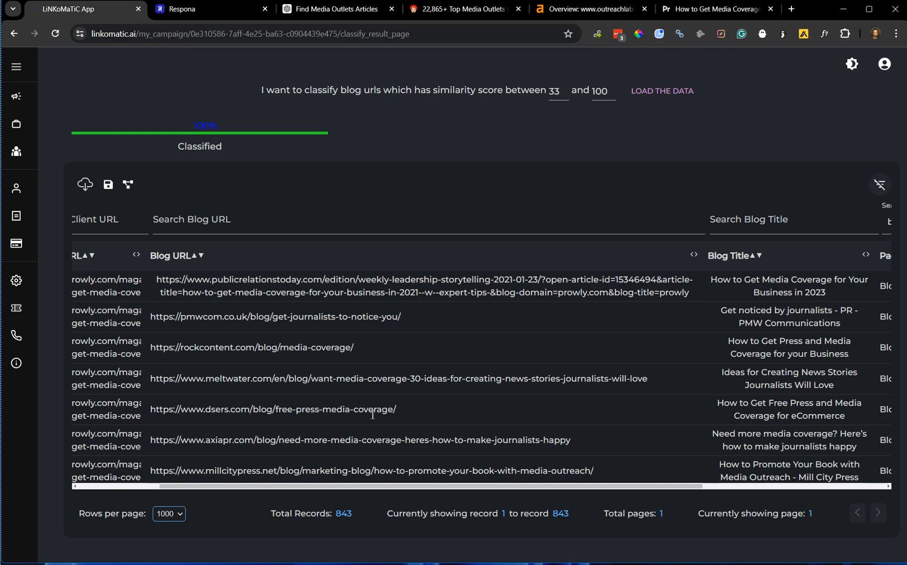
scroll(372, 414, down, 2)
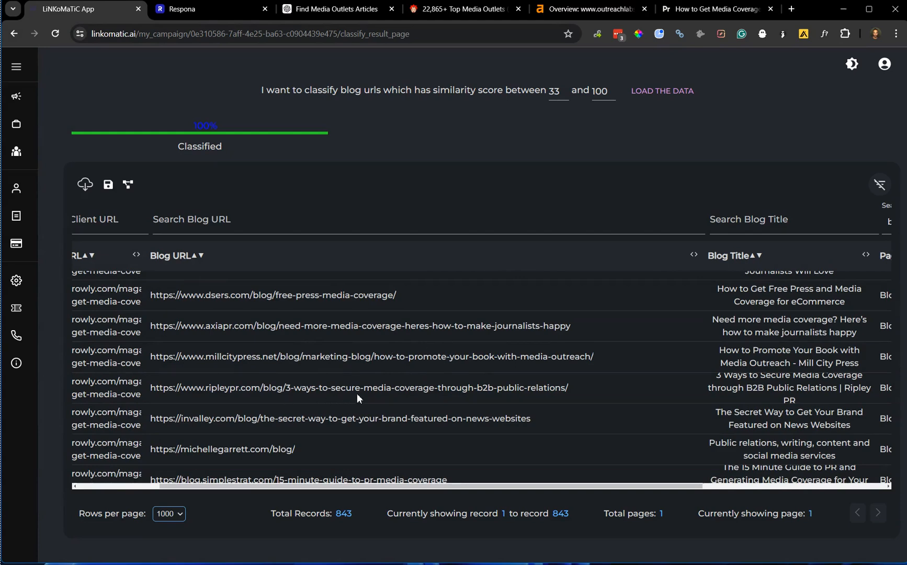
scroll(282, 429, down, 7)
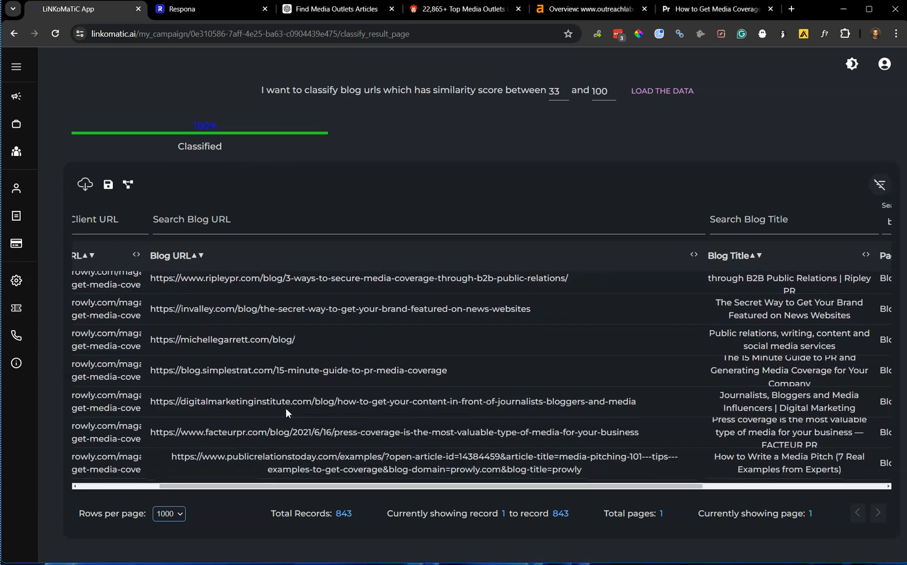
scroll(395, 339, down, 2)
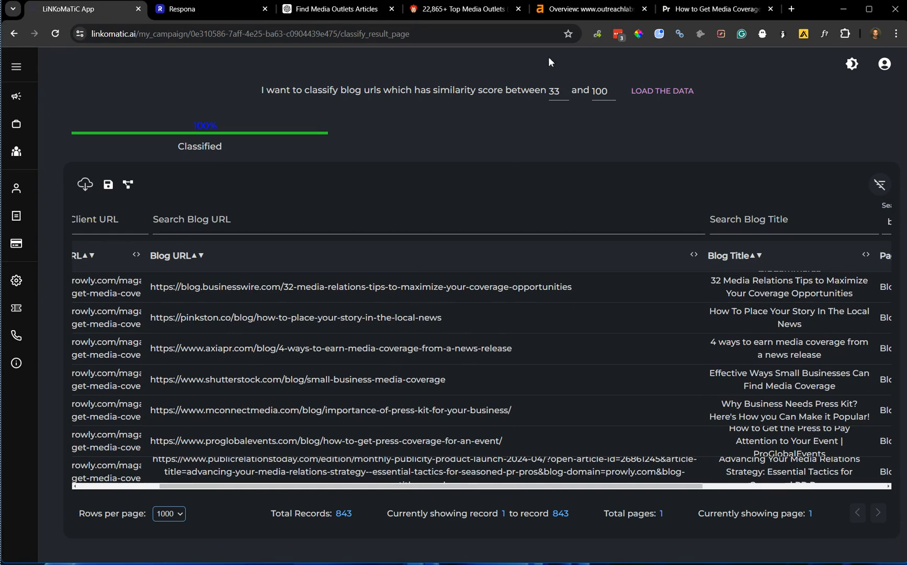
click(497, 9)
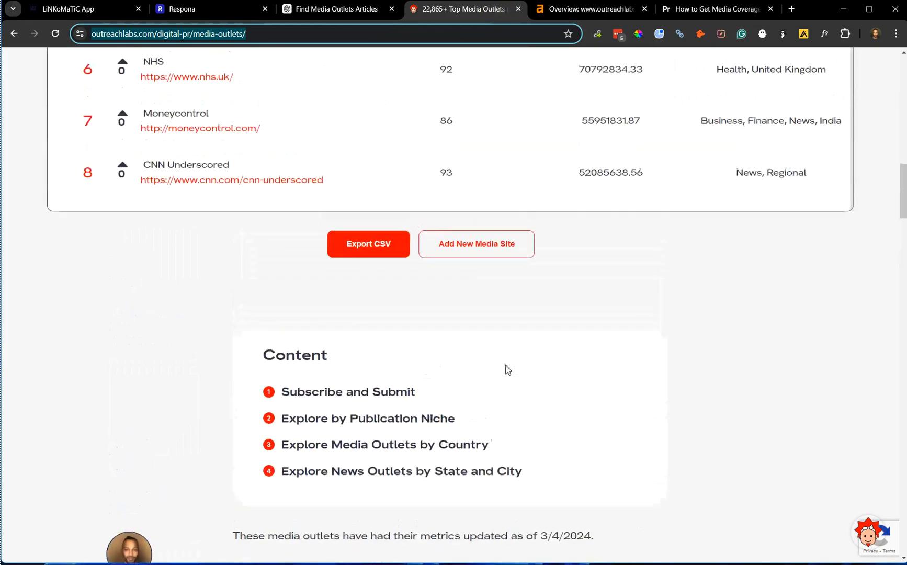
Step: Return to the LiNKoMaTiC classification results, download the filtered blog pages and open the exported file in Excel
scroll(510, 365, up, 20)
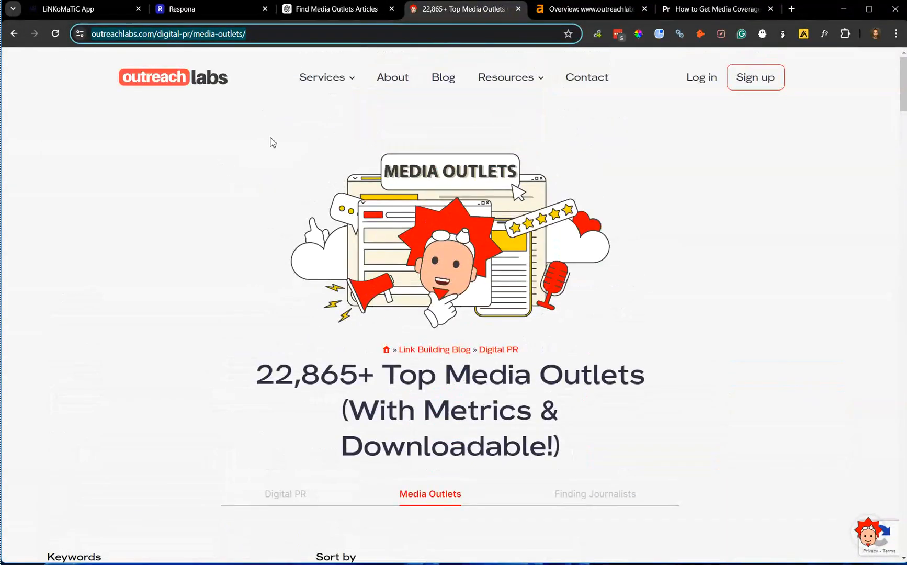
click(101, 11)
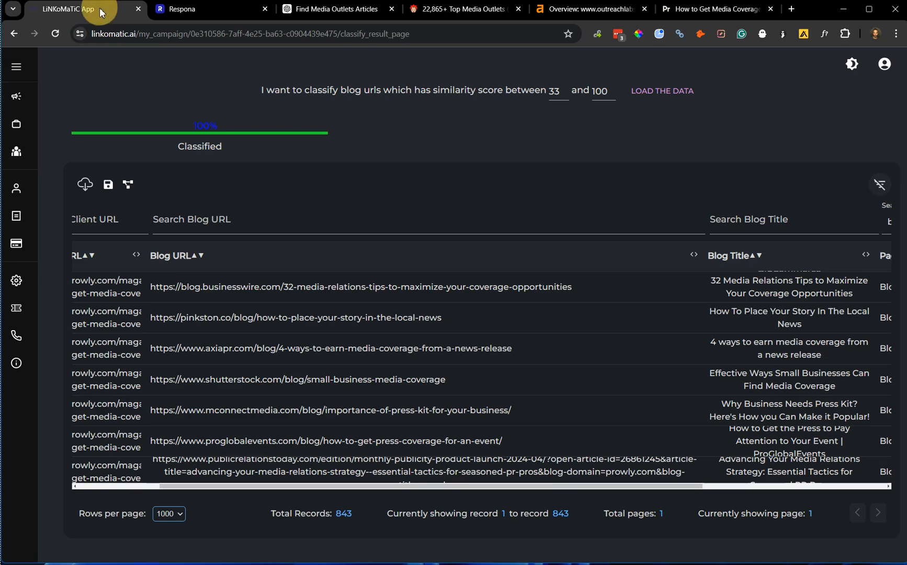
drag(197, 488, 111, 488)
click(90, 190)
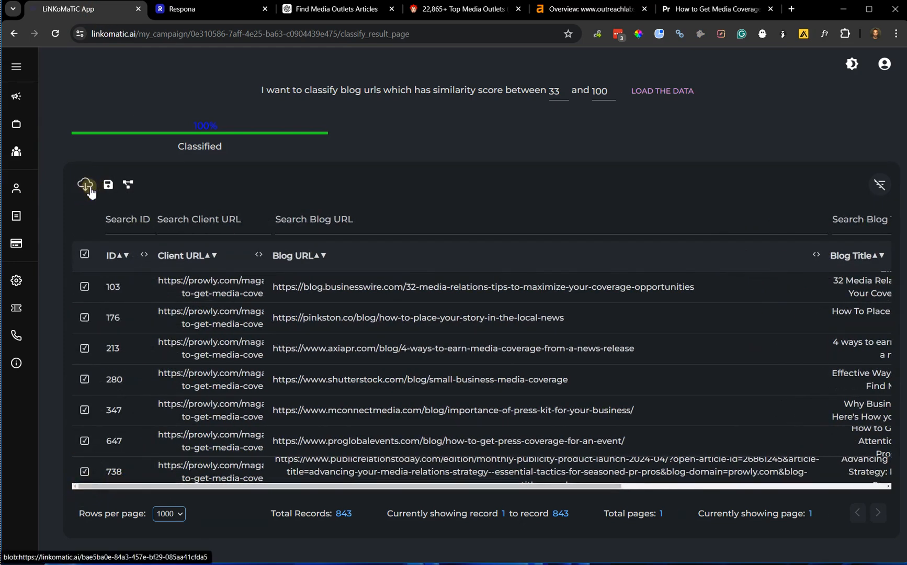
click(823, 61)
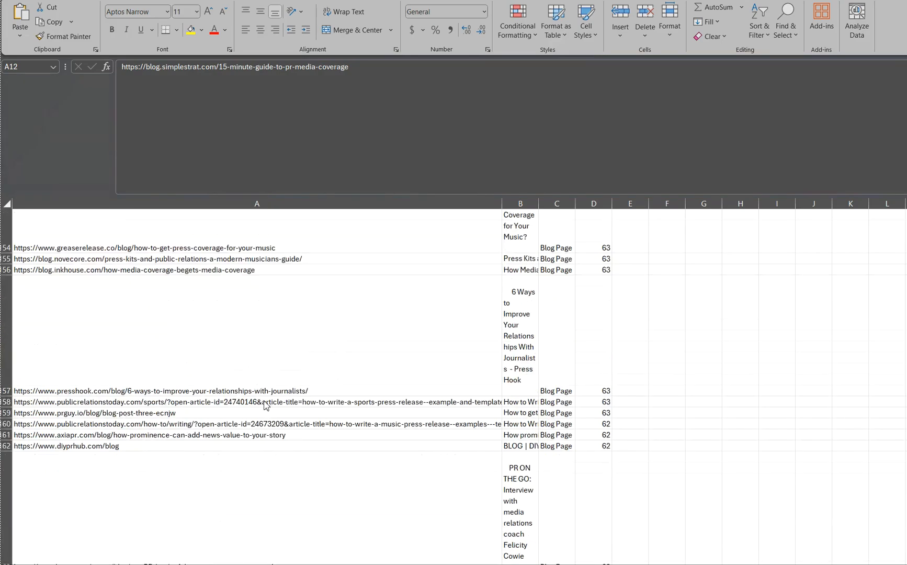
Step: Look through the exported blog URLs, page types and similarity scores down to the last row of the sheet
scroll(538, 338, up, 3)
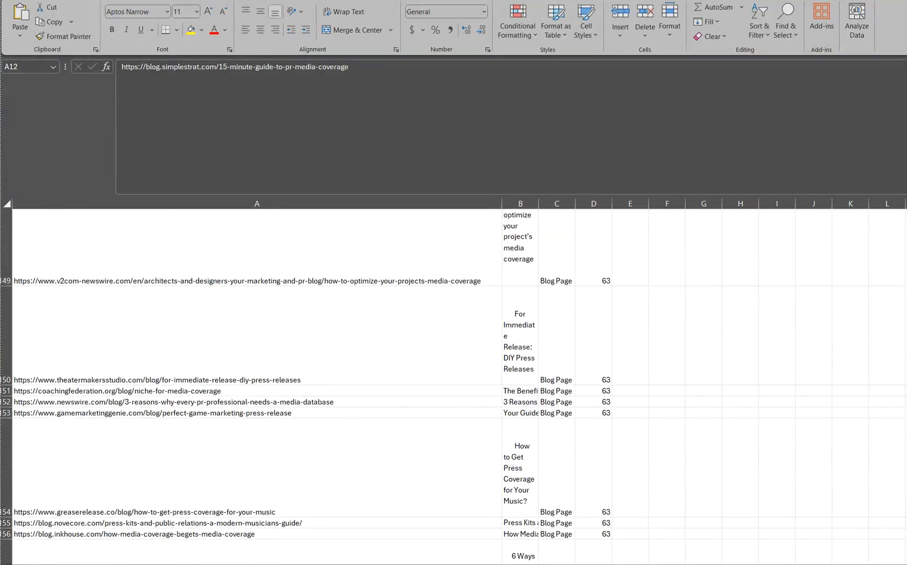
scroll(454, 387, up, 20)
scroll(453, 387, down, 20)
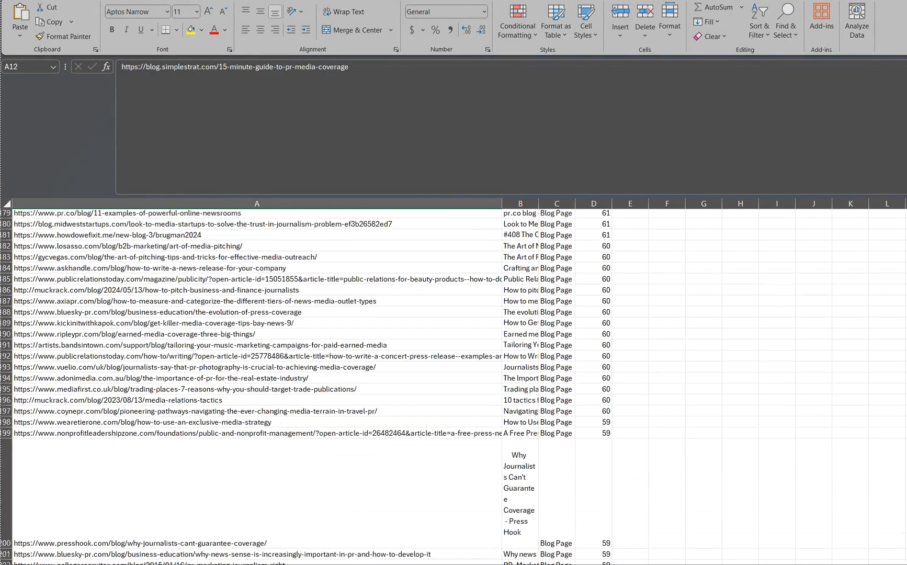
scroll(454, 387, down, 20)
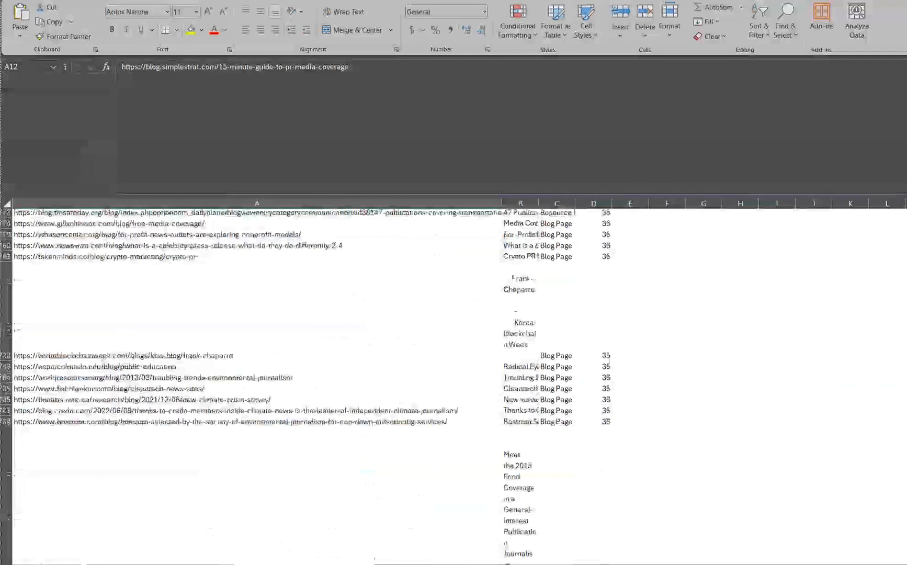
scroll(453, 387, down, 2)
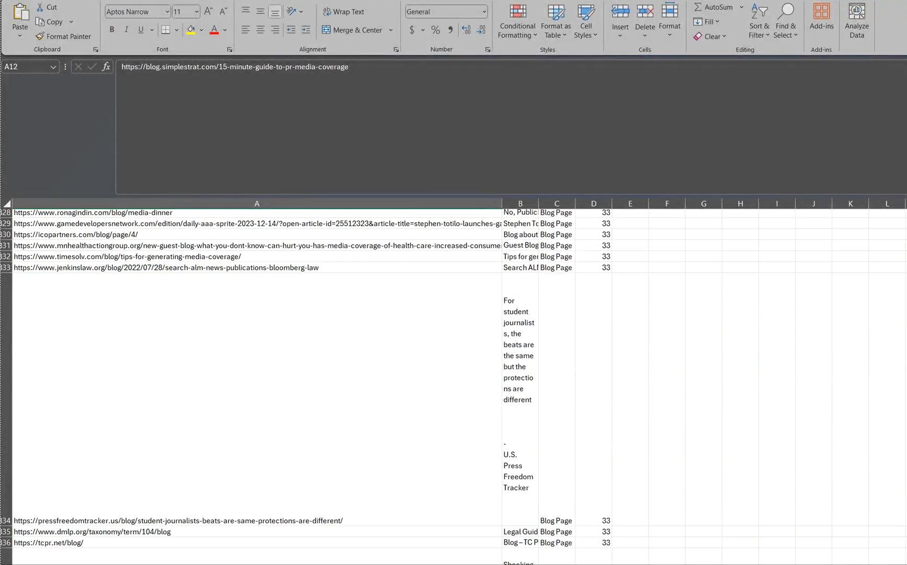
scroll(454, 387, down, 2)
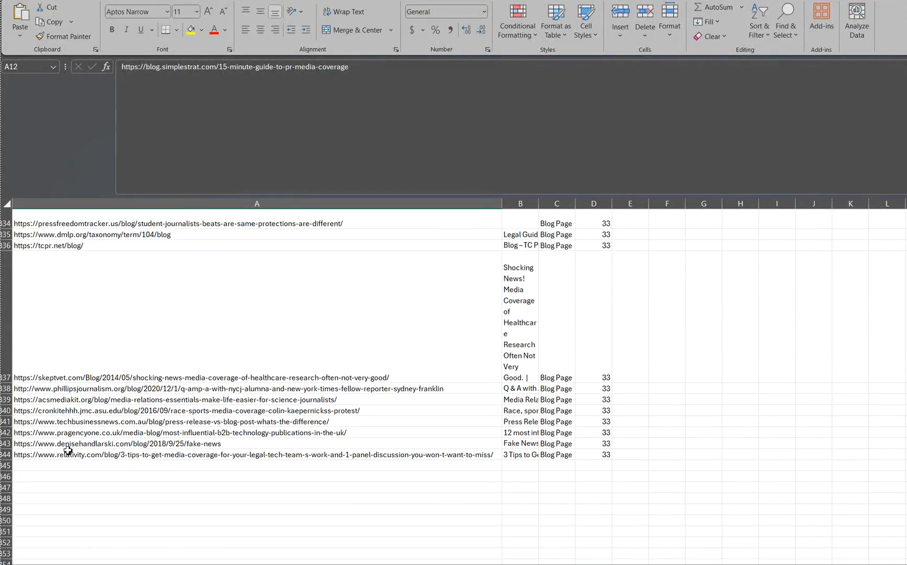
drag(11, 456, 121, 340)
click(324, 434)
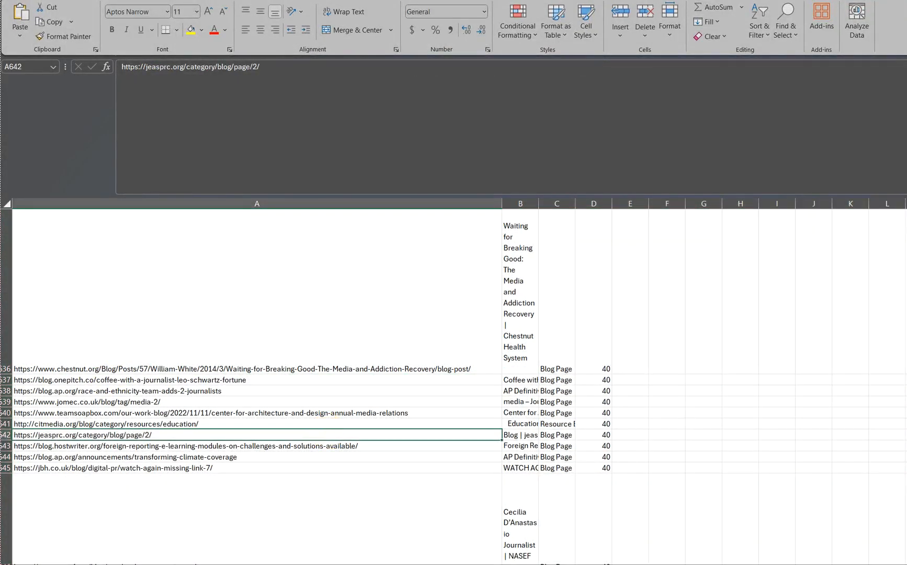
Step: Go back to the first rows of the sheet and check the blog URLs with the highest similarity scores
scroll(450, 366, up, 20)
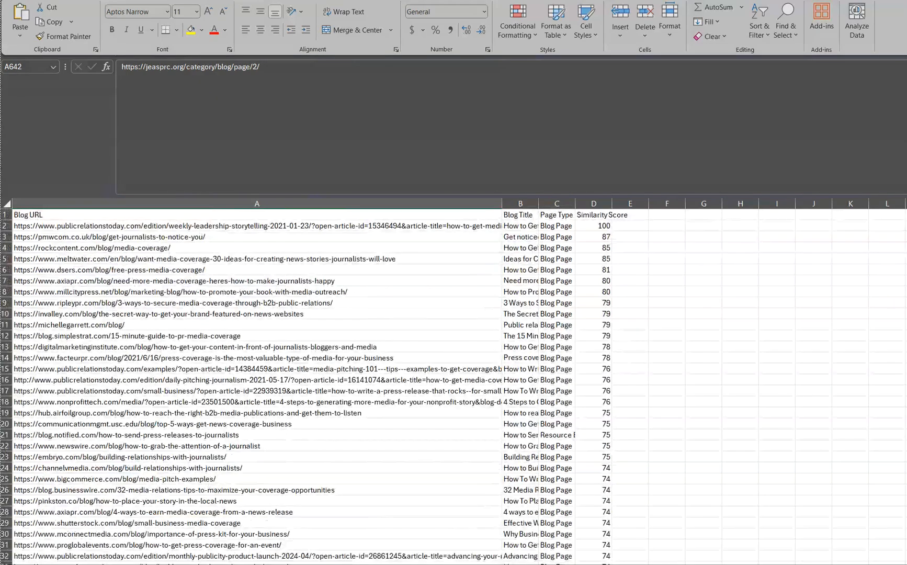
drag(230, 218, 253, 546)
click(247, 532)
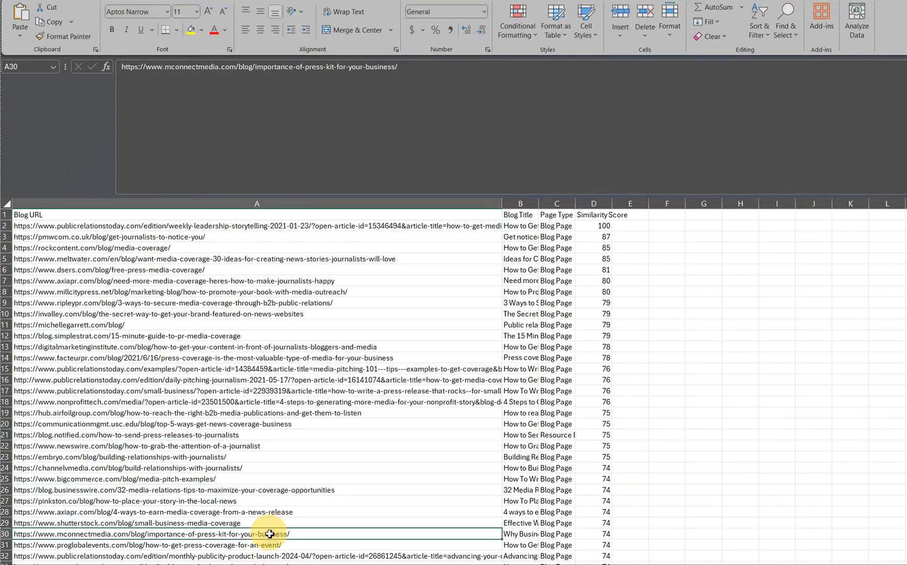
click(441, 248)
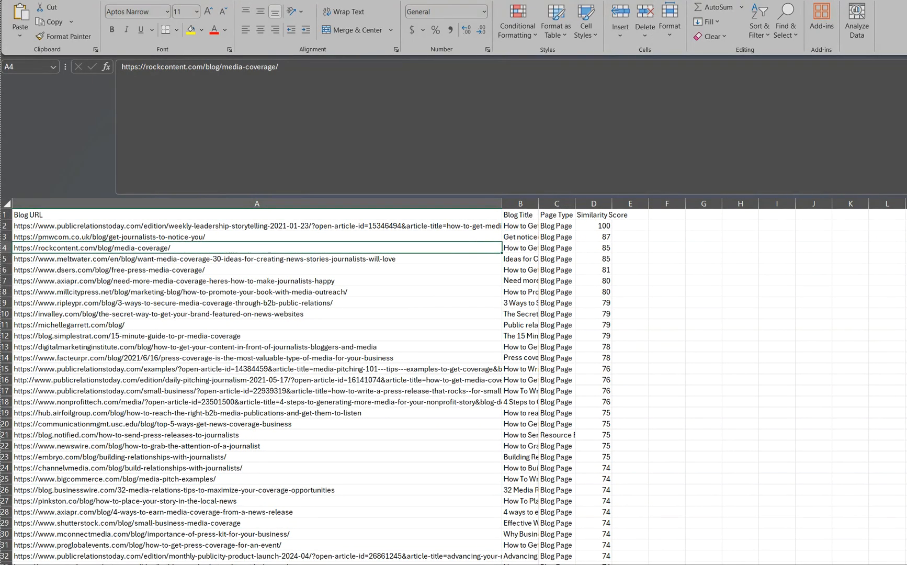
Step: Switch to Respona, start a new advanced campaign and enter the placeholder text "sadfvsadfsdfsdf" as the first email's body
key(alt+Tab)
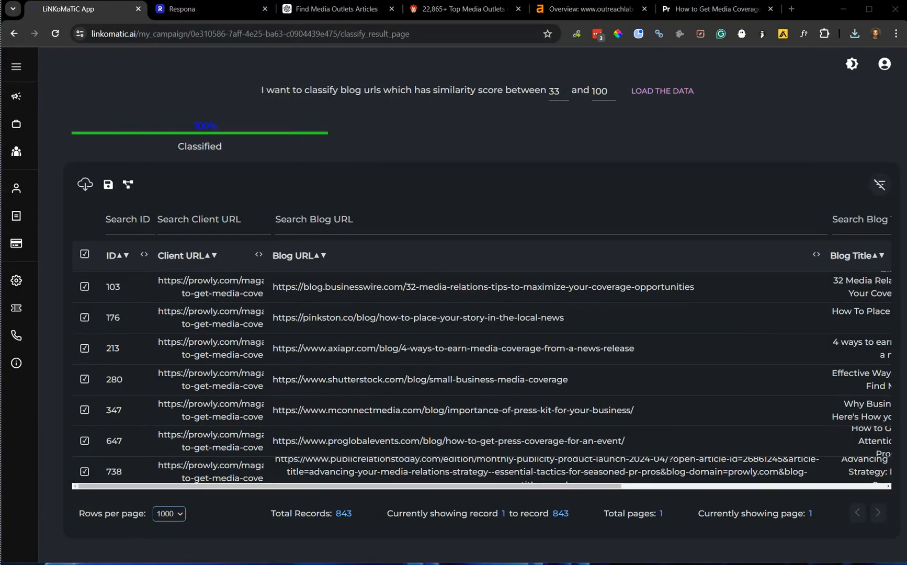
click(183, 9)
click(830, 71)
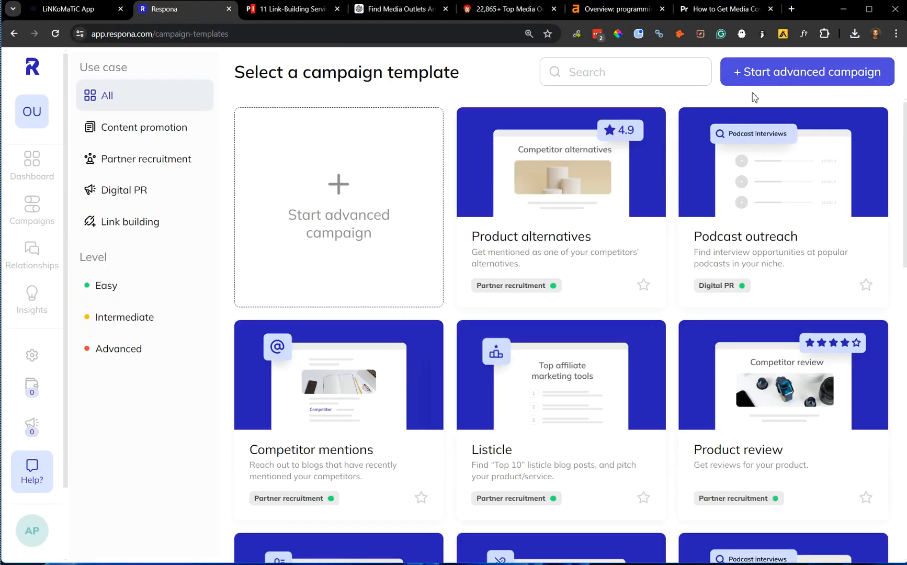
click(324, 227)
click(354, 232)
text(sadfvsadfsdfsdf)
click(483, 371)
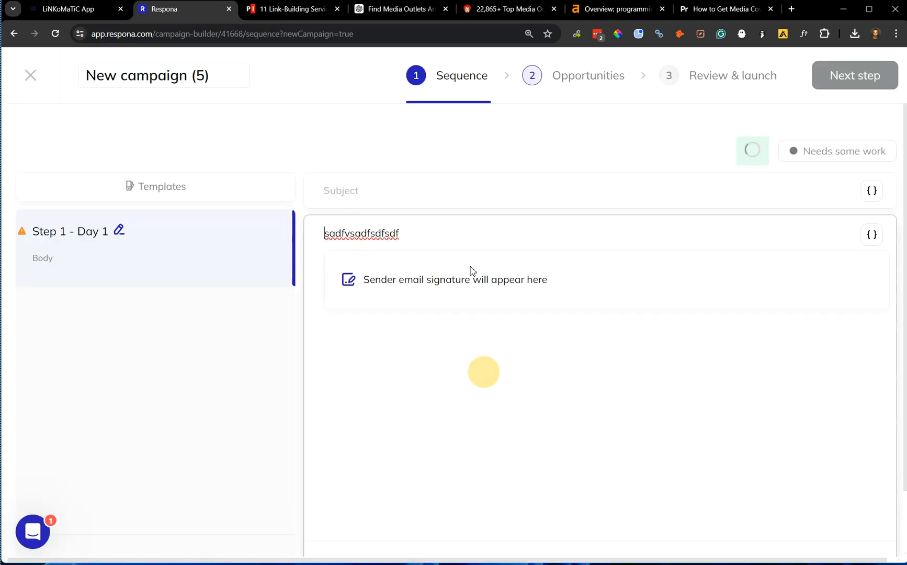
Step: Begin a CSV import of websites for the campaign's opportunities, uploading "filtered_wishlist_pages - 2024-05-29T161310069.CSV"
click(588, 77)
click(805, 449)
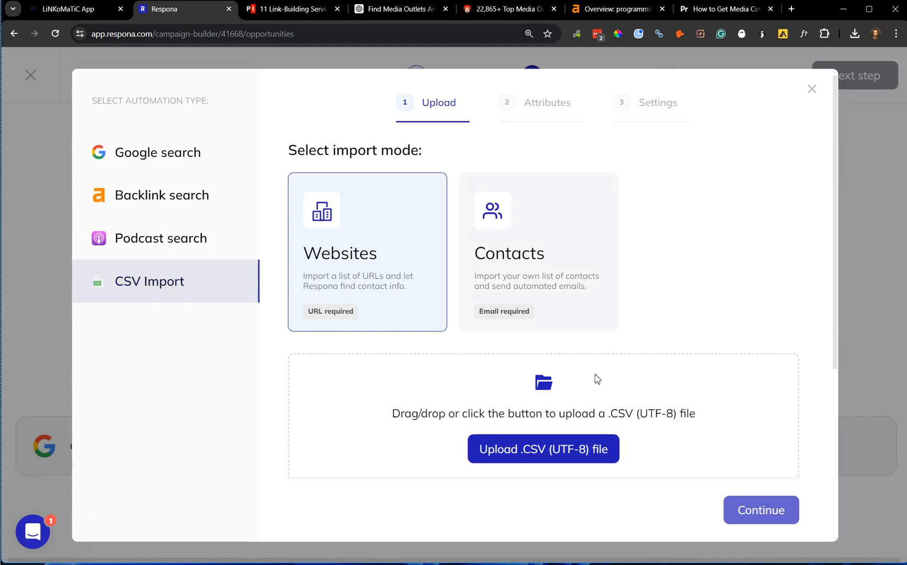
key(ctrl+a)
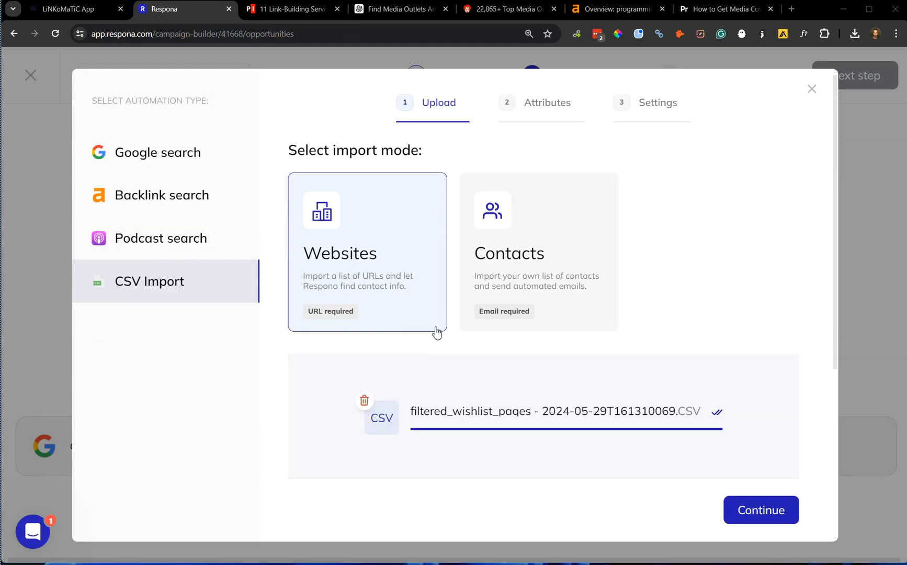
Step: Check the website import settings, close the import without continuing, and save and close the new campaign
scroll(674, 405, down, 5)
scroll(426, 276, up, 5)
click(819, 89)
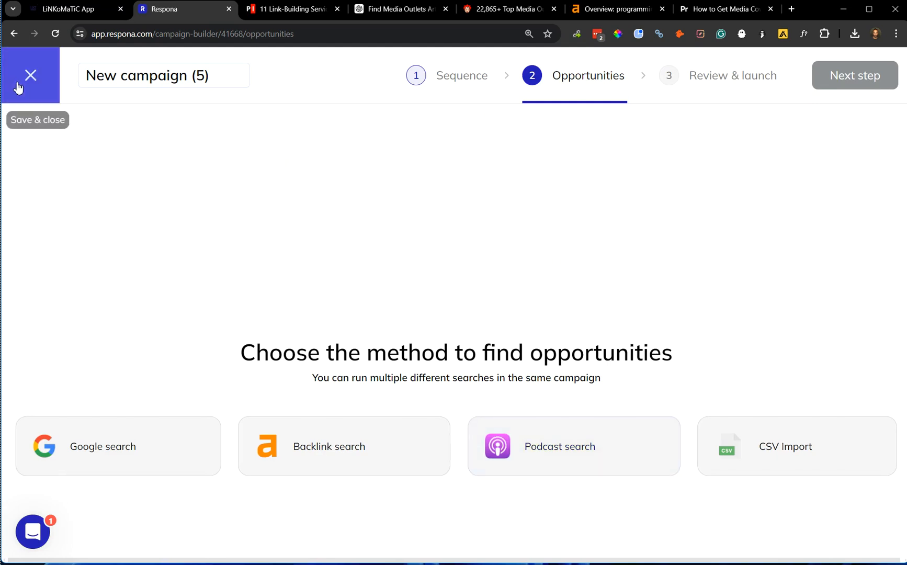
click(27, 79)
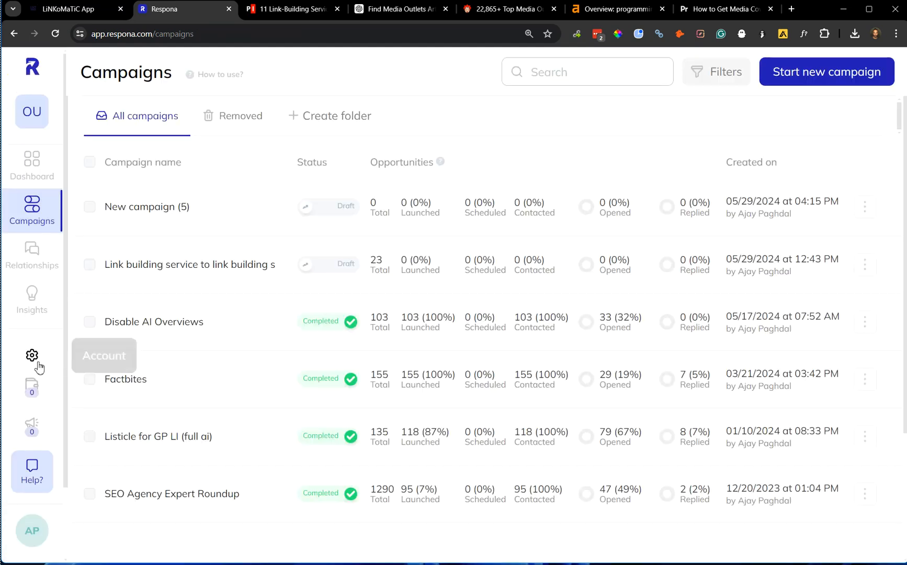